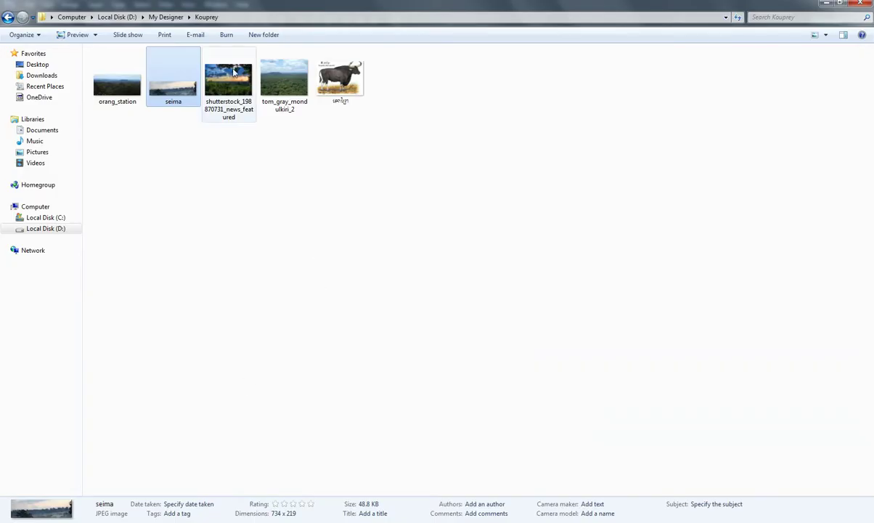
# Step: Drag the tom_gray_mondulkiri_2 forest photo from the Kouprey folder onto the Photoshop kouprey canvas
pyautogui.click(224, 72)
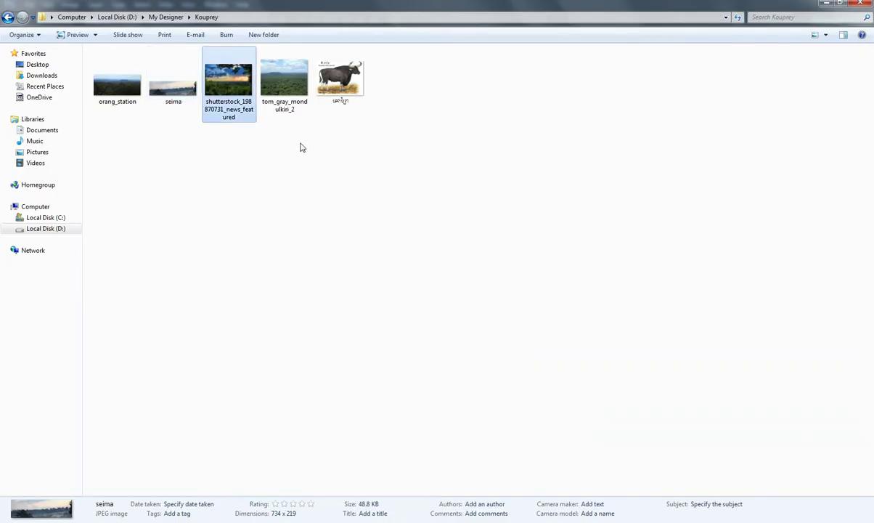
pyautogui.click(265, 91)
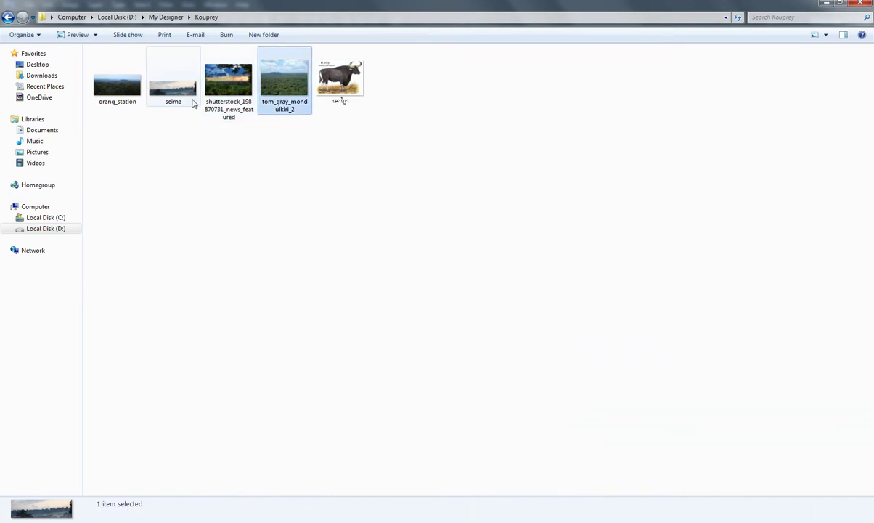
pyautogui.moveTo(278, 77)
pyautogui.mouseDown()
pyautogui.moveTo(334, 517)
pyautogui.moveTo(401, 349)
pyautogui.mouseUp()
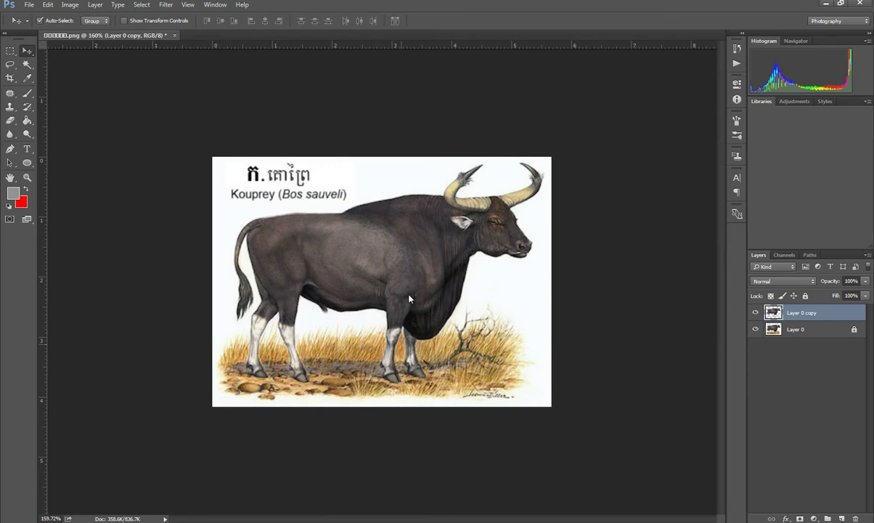
pyautogui.moveTo(410, 304); pyautogui.dragTo(409, 288)
# Step: Bring up Free Transform on the placed forest photo, scaled to about 39.4%
pyautogui.hotkey('ctrl', 't')
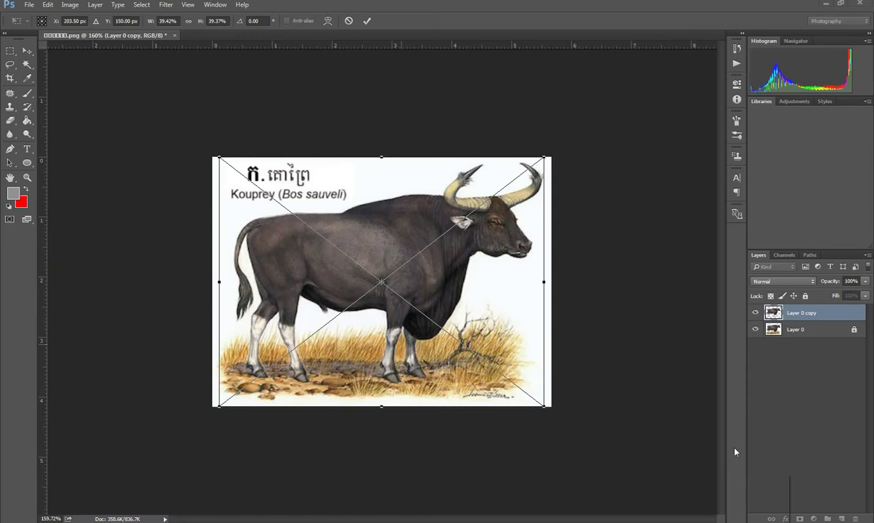
# Step: Dismiss the Windows notification and commit the placed tom_gray_mondulkiri_2 layer
pyautogui.click(778, 480)
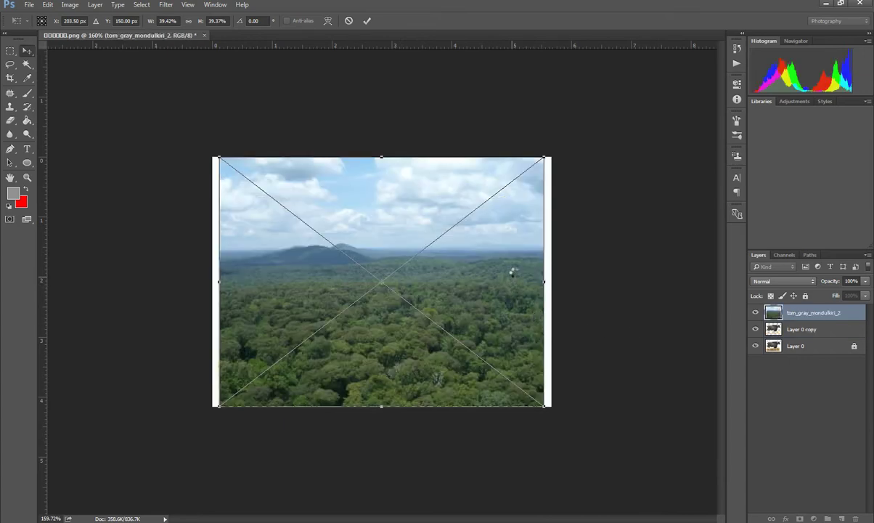
pyautogui.press('Return')
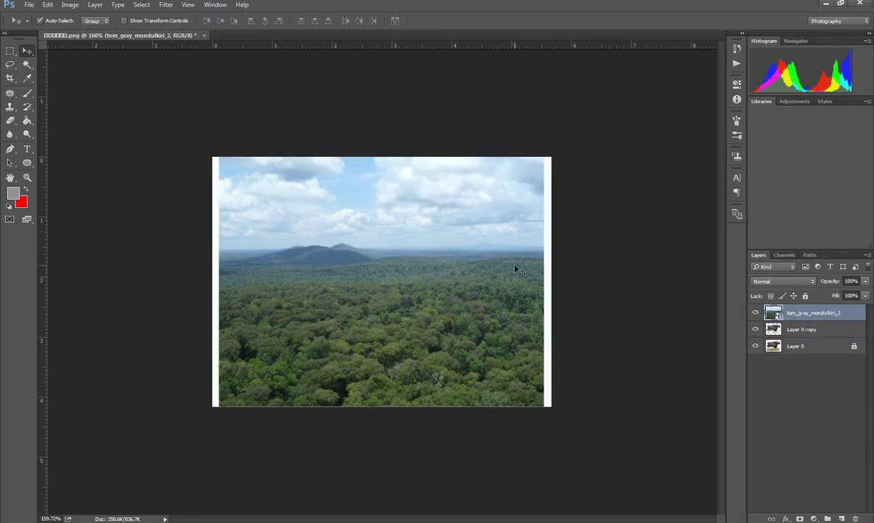
pyautogui.click(755, 313)
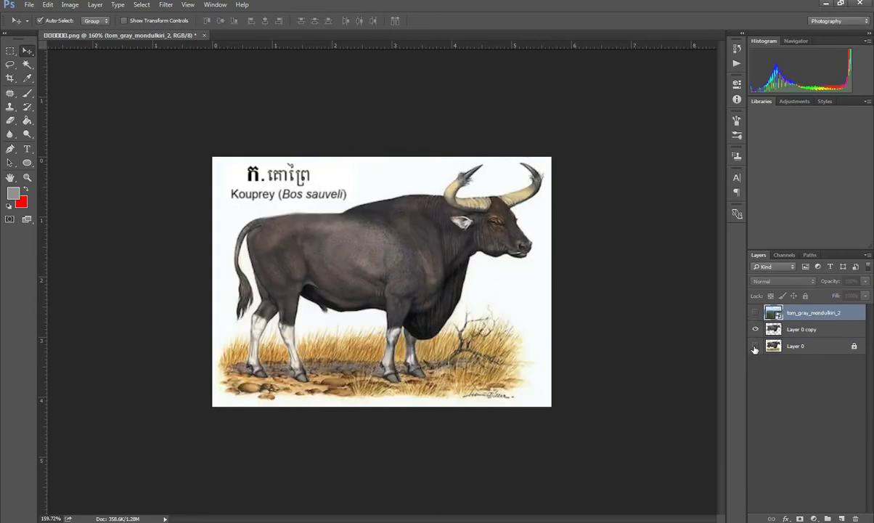
pyautogui.click(755, 347)
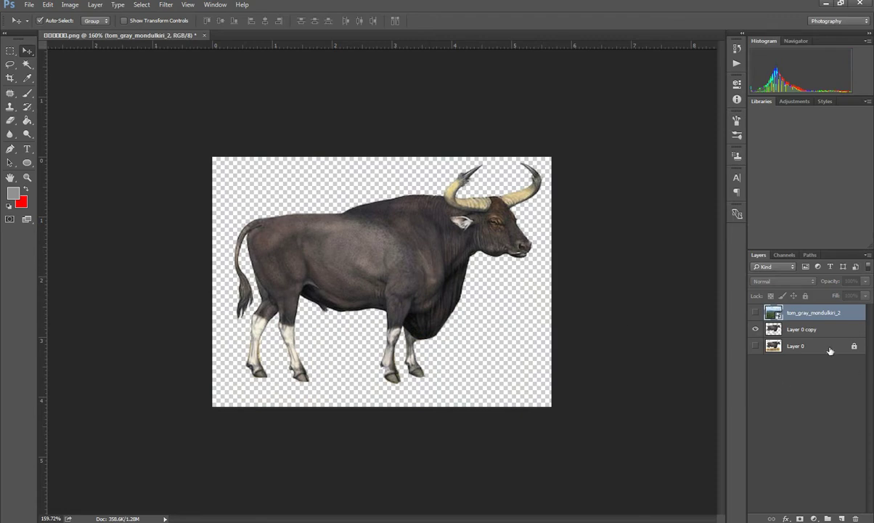
pyautogui.click(755, 346)
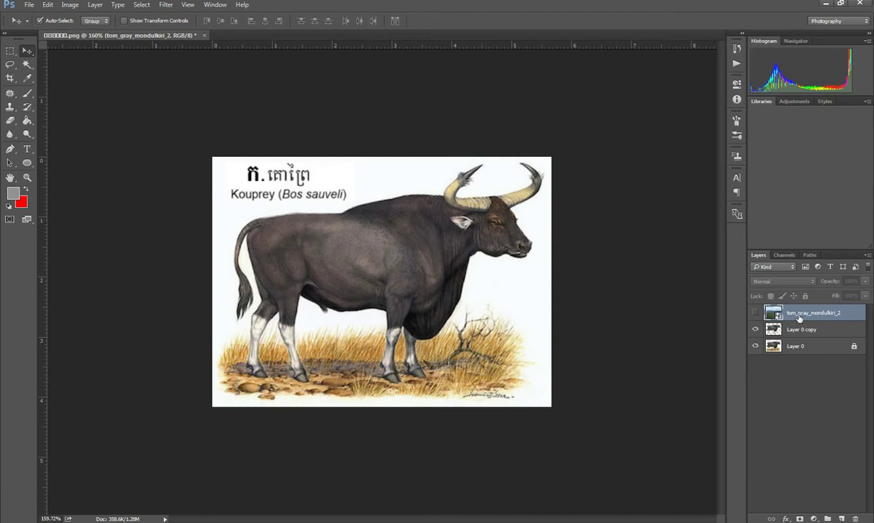
# Step: Show the forest photo layer, clip it to the kouprey cut-out, and nudge it within the silhouette
pyautogui.click(755, 312)
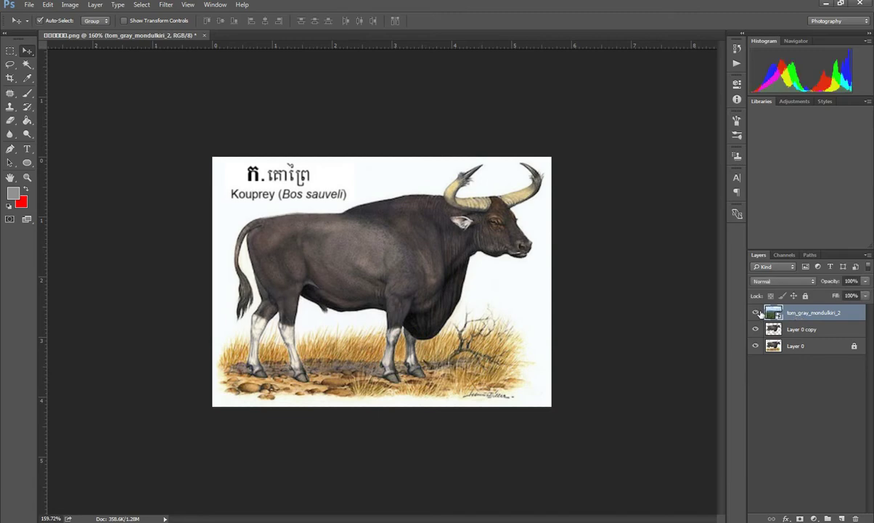
pyautogui.rightClick(808, 312)
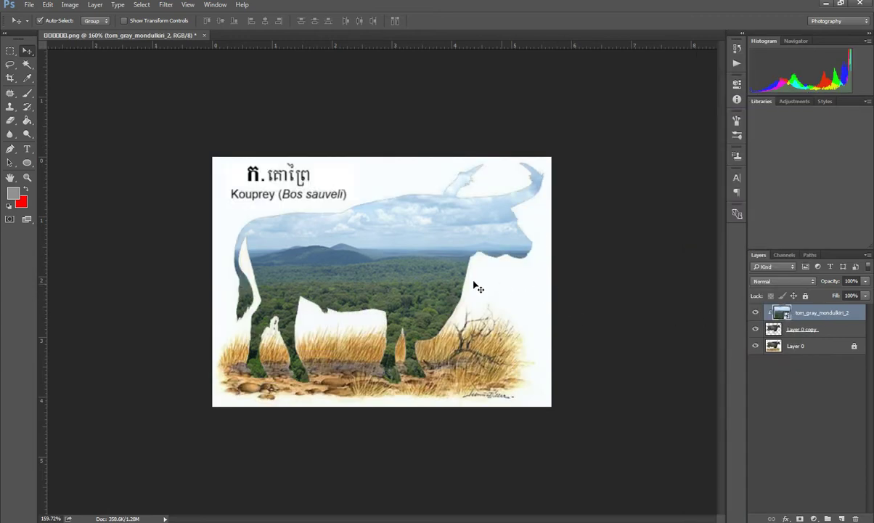
pyautogui.moveTo(392, 271)
pyautogui.mouseDown()
pyautogui.moveTo(381, 266)
pyautogui.moveTo(401, 266)
pyautogui.mouseUp()
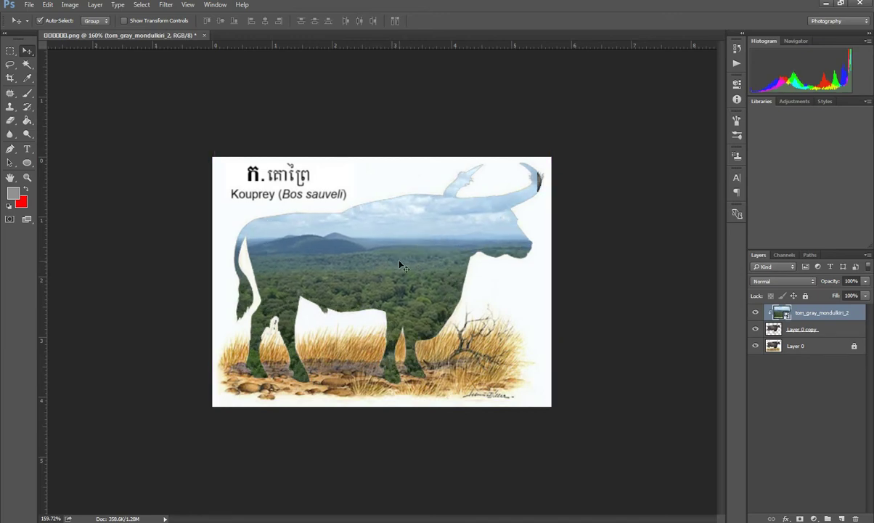
pyautogui.hotkey('ctrl', 't')
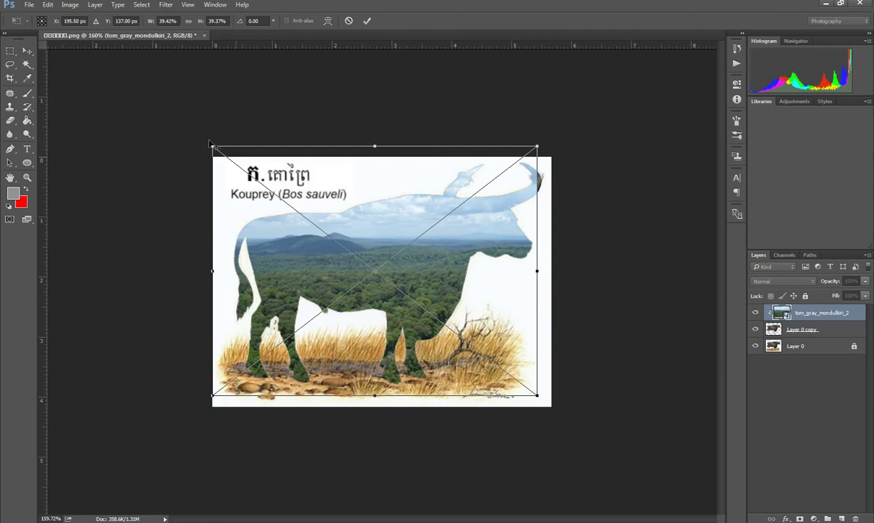
# Step: Shrink the forest photo slightly and shift it up and left inside the silhouette
pyautogui.moveTo(212, 147); pyautogui.dragTo(263, 197)
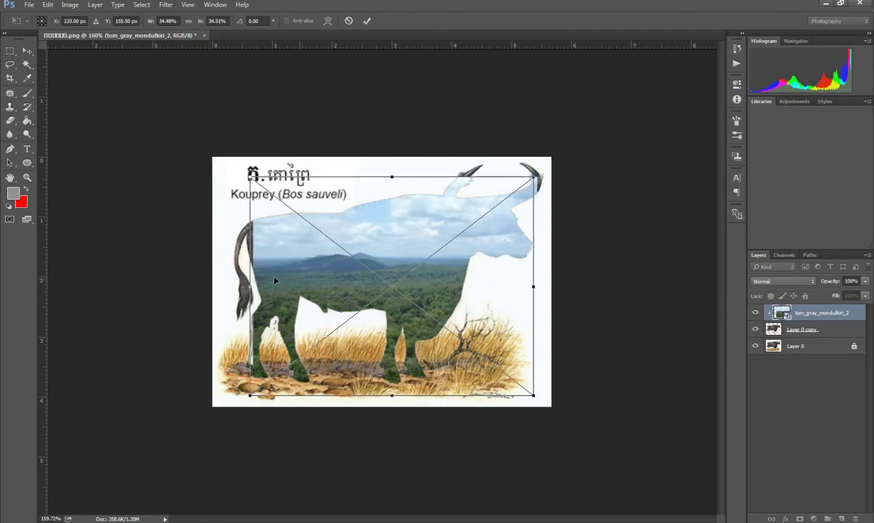
pyautogui.moveTo(300, 283)
pyautogui.mouseDown()
pyautogui.moveTo(258, 281)
pyautogui.moveTo(265, 277)
pyautogui.mouseUp()
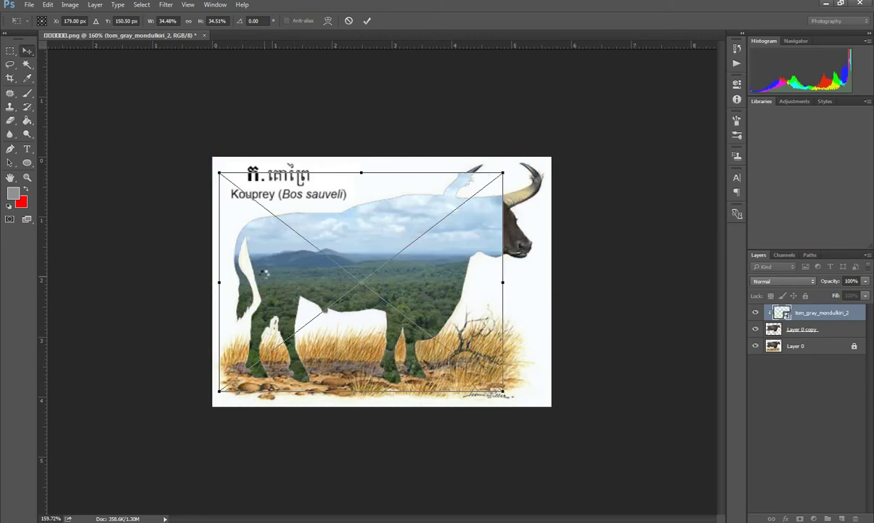
pyautogui.press('Return')
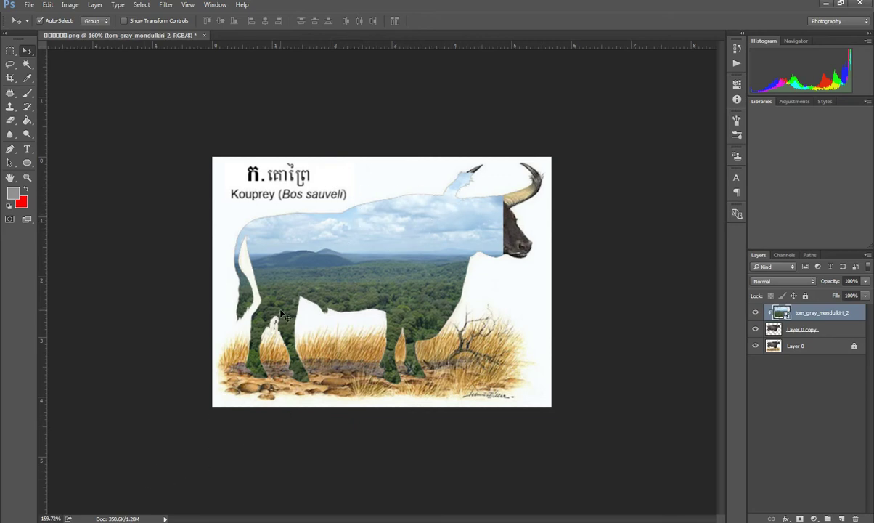
# Step: Drag the shutterstock_198870731_news_featured sunset photo from Explorer onto the poster
pyautogui.hotkey('alt', 'Tab')
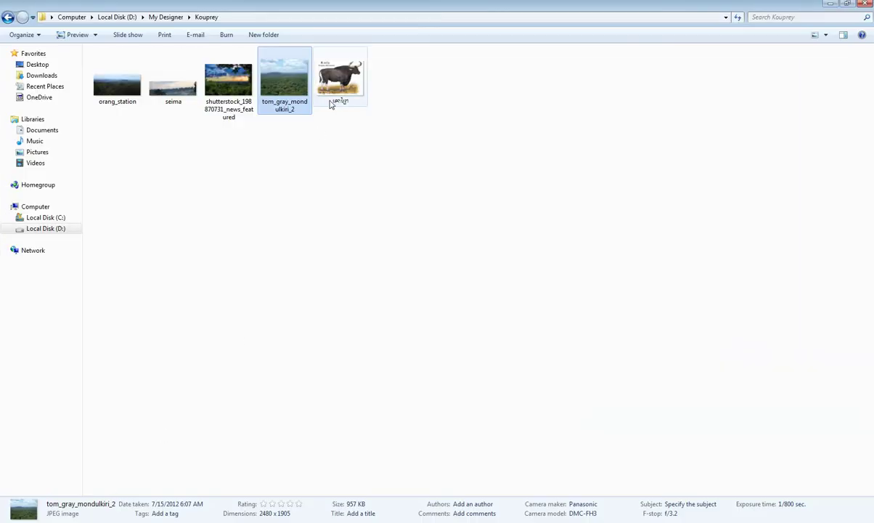
pyautogui.click(227, 90)
pyautogui.moveTo(226, 91)
pyautogui.mouseDown()
pyautogui.moveTo(216, 148)
pyautogui.moveTo(436, 286)
pyautogui.mouseUp()
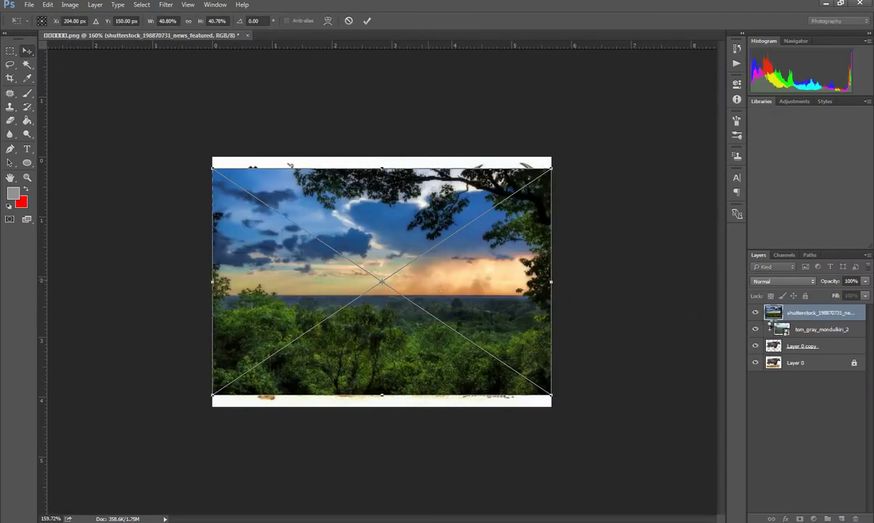
# Step: Commit the sunset photo, hide tom_gray_mondulkiri_2, reposition it, and release its clipping mask
pyautogui.press('Return')
pyautogui.rightClick(788, 314)
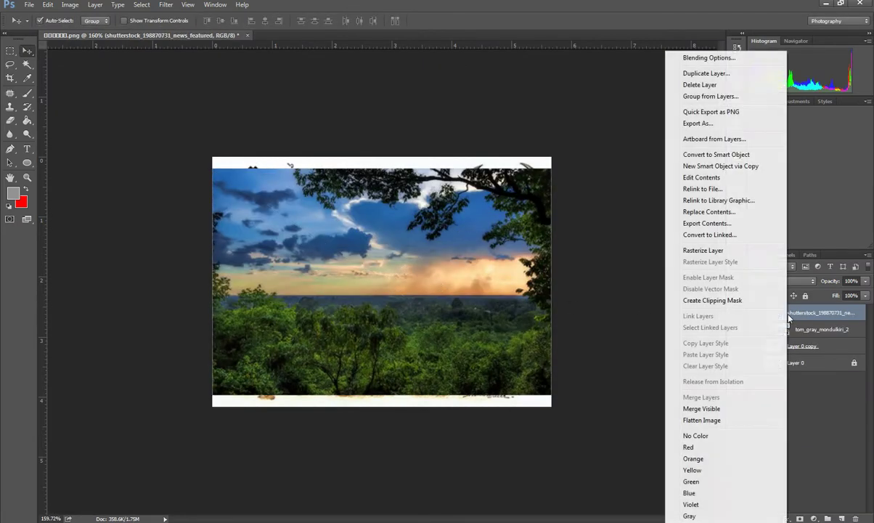
pyautogui.click(715, 299)
pyautogui.click(755, 330)
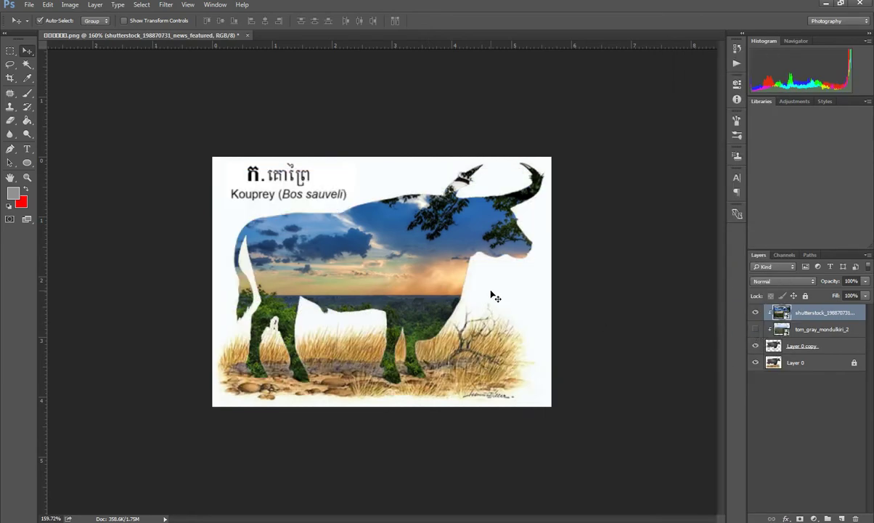
pyautogui.moveTo(408, 250)
pyautogui.mouseDown()
pyautogui.moveTo(416, 280)
pyautogui.moveTo(404, 226)
pyautogui.moveTo(415, 215)
pyautogui.moveTo(461, 228)
pyautogui.moveTo(425, 236)
pyautogui.moveTo(395, 190)
pyautogui.moveTo(379, 258)
pyautogui.moveTo(408, 263)
pyautogui.moveTo(426, 230)
pyautogui.mouseUp()
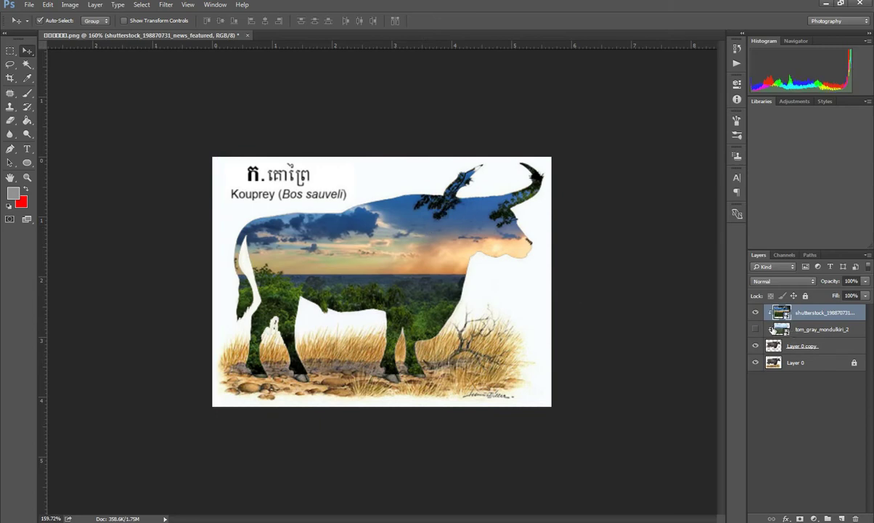
pyautogui.rightClick(773, 312)
pyautogui.click(708, 300)
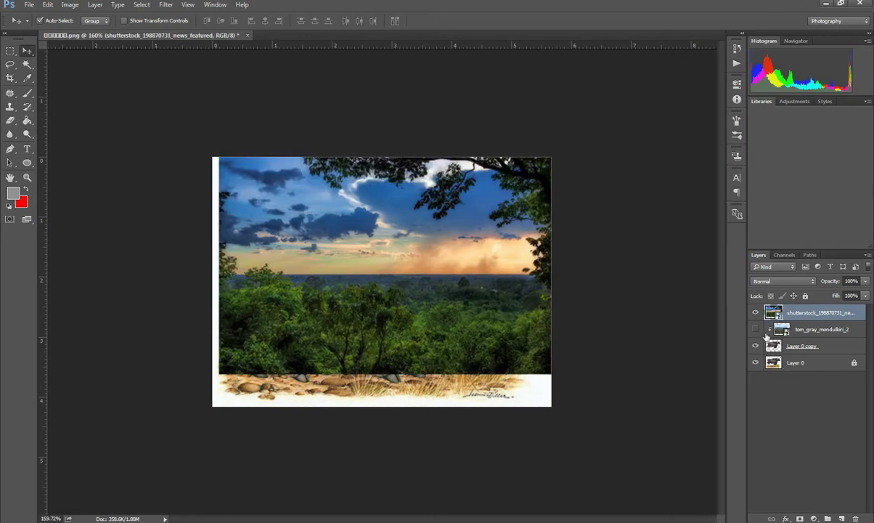
# Step: Show the first forest layer again, move the sunset layer below the kouprey cut-out, and enlarge it
pyautogui.click(805, 331)
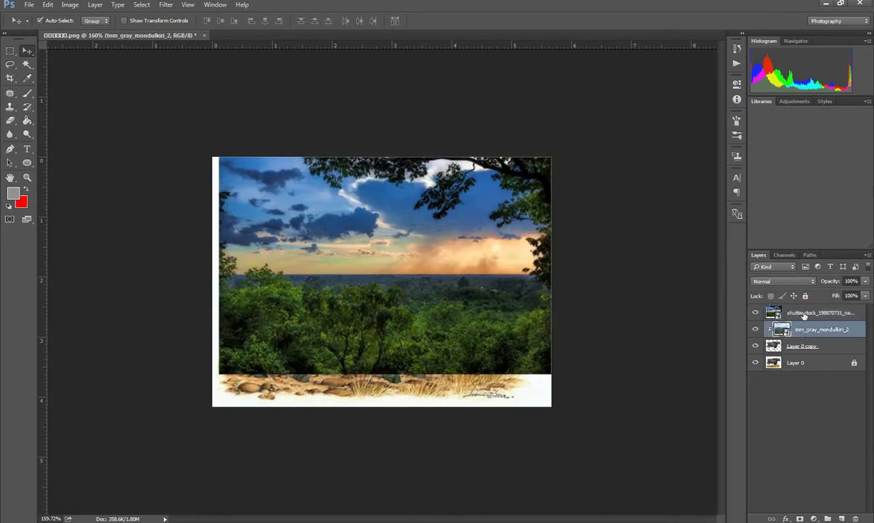
pyautogui.moveTo(802, 314); pyautogui.dragTo(798, 353)
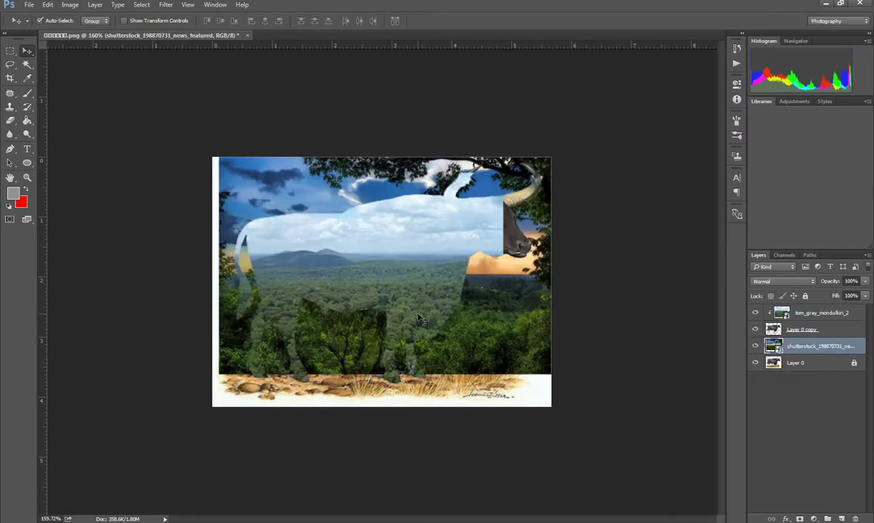
pyautogui.moveTo(496, 311); pyautogui.dragTo(483, 314)
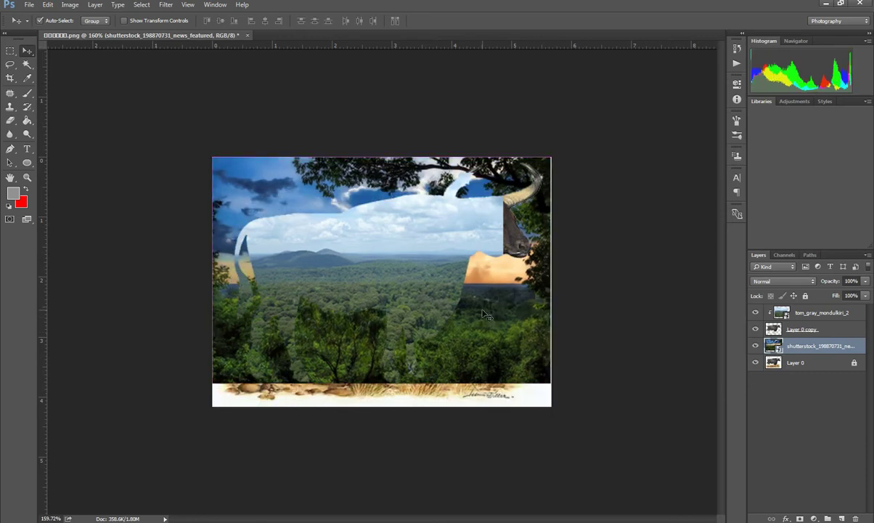
pyautogui.hotkey('ctrl', 't')
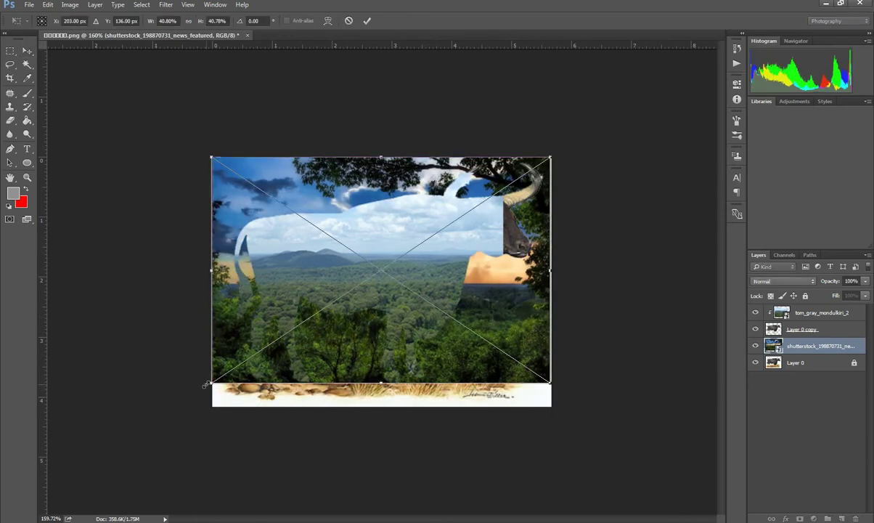
pyautogui.moveTo(201, 411); pyautogui.dragTo(186, 433)
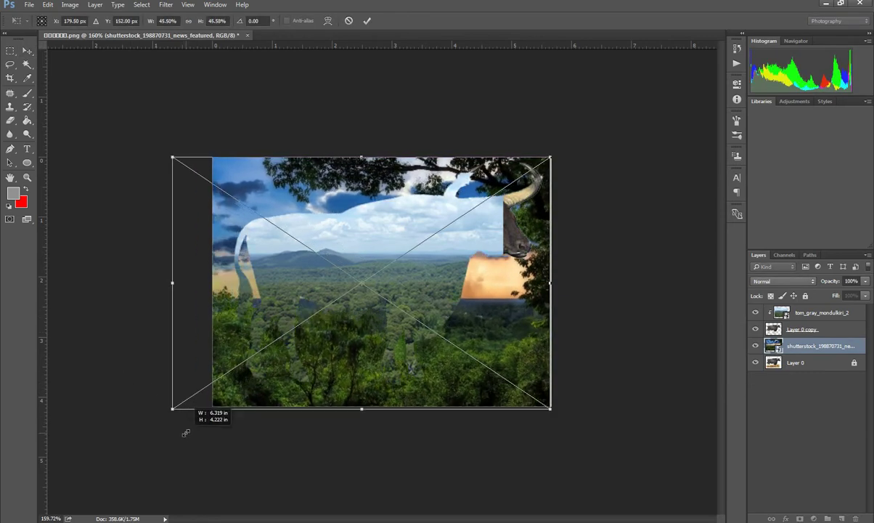
pyautogui.press('Return')
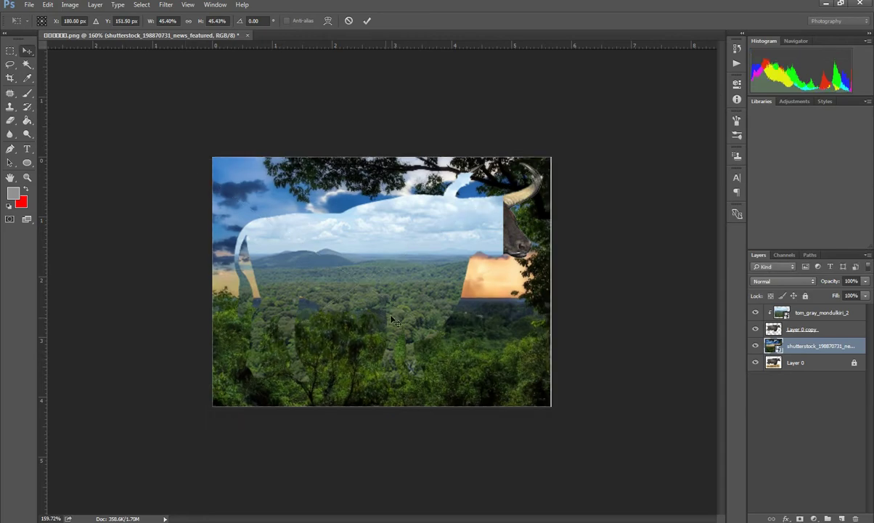
# Step: Shift and enlarge the sunset photo to about 46% to fill the canvas, then rasterize it
pyautogui.moveTo(528, 321); pyautogui.dragTo(514, 311)
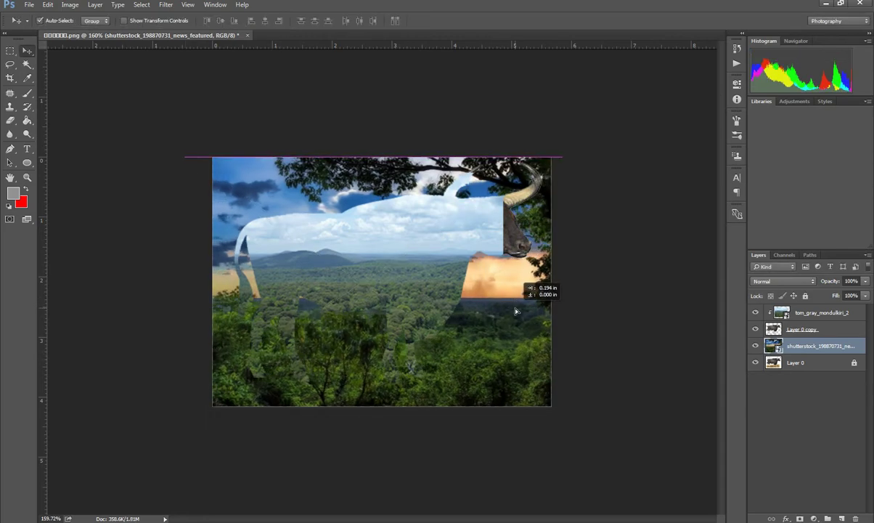
pyautogui.hotkey('ctrl', 't')
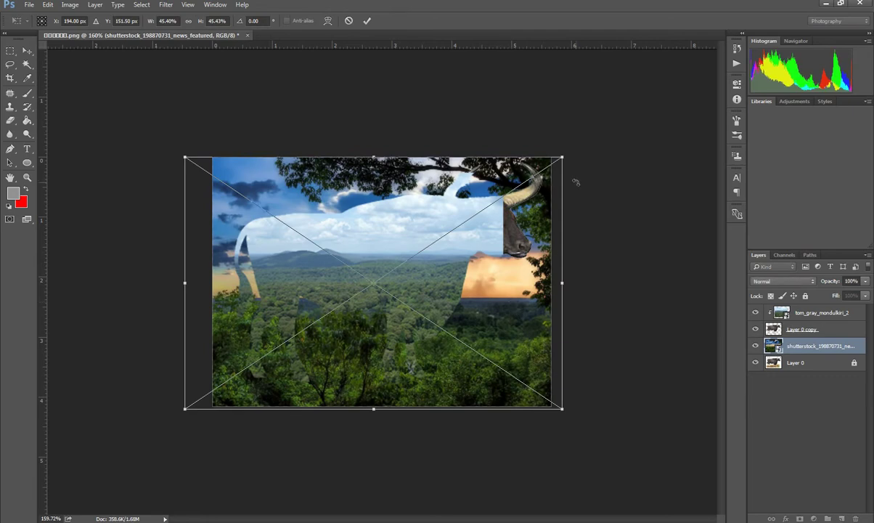
pyautogui.moveTo(565, 156); pyautogui.dragTo(552, 153)
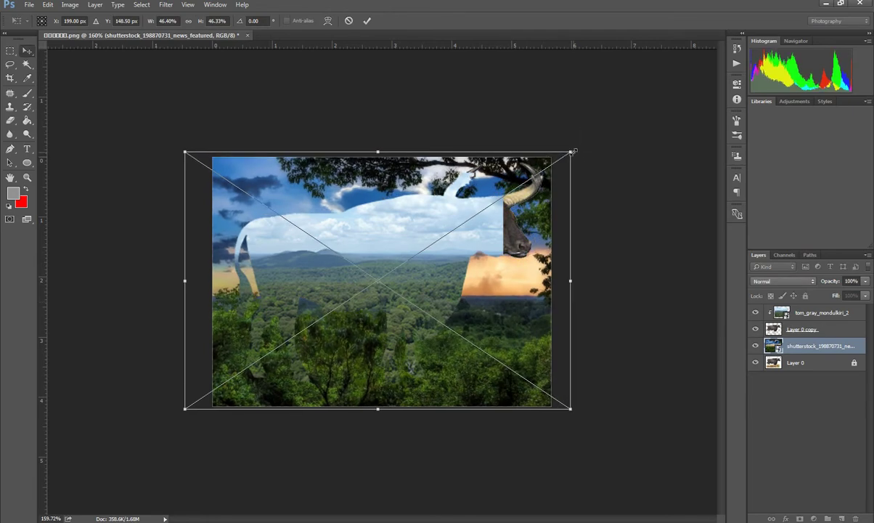
pyautogui.press('Return')
pyautogui.rightClick(795, 345)
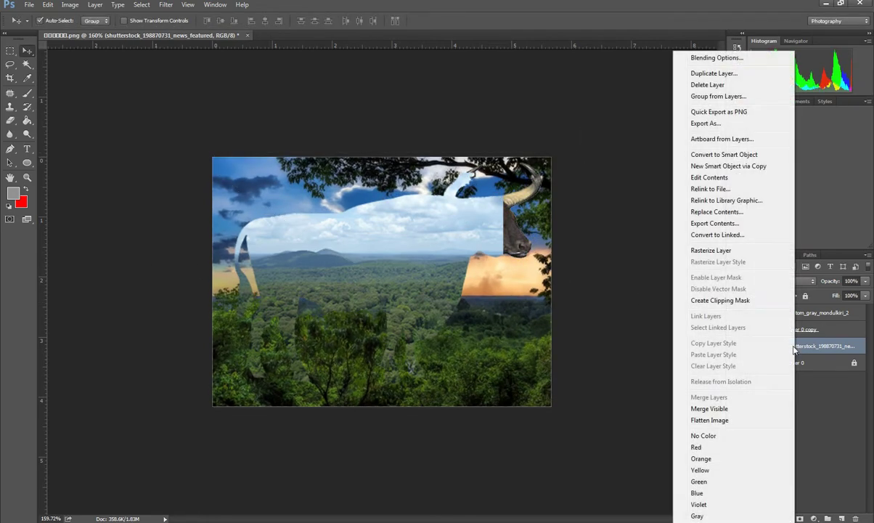
pyautogui.click(715, 251)
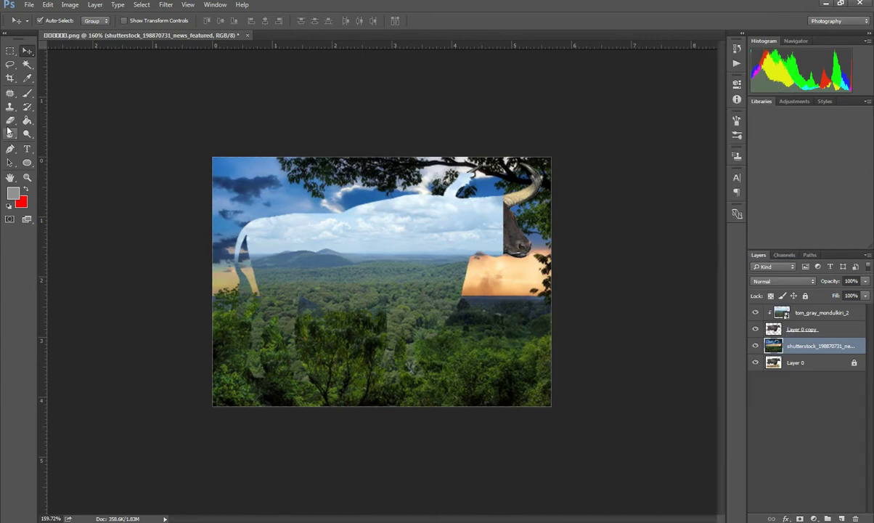
# Step: Softly erase the sunset layer with a 300 px eraser to reveal the title and bull's legs
pyautogui.click(46, 20)
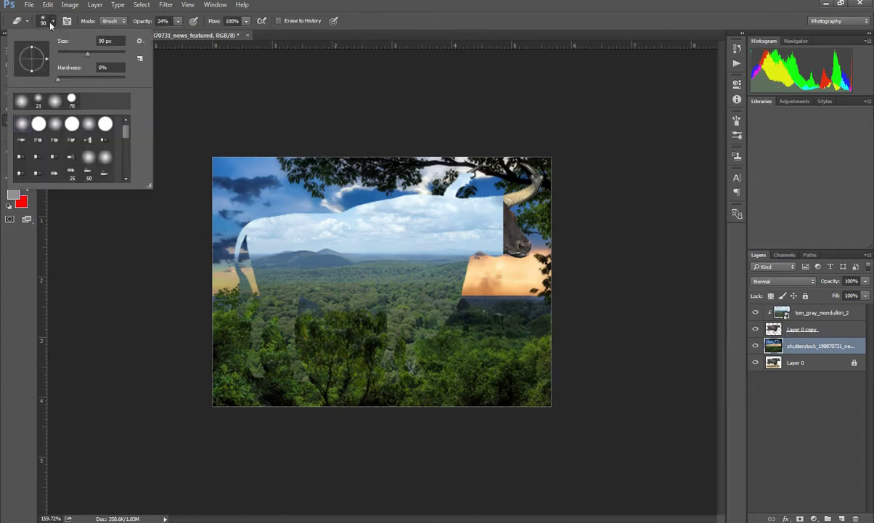
pyautogui.click(48, 21)
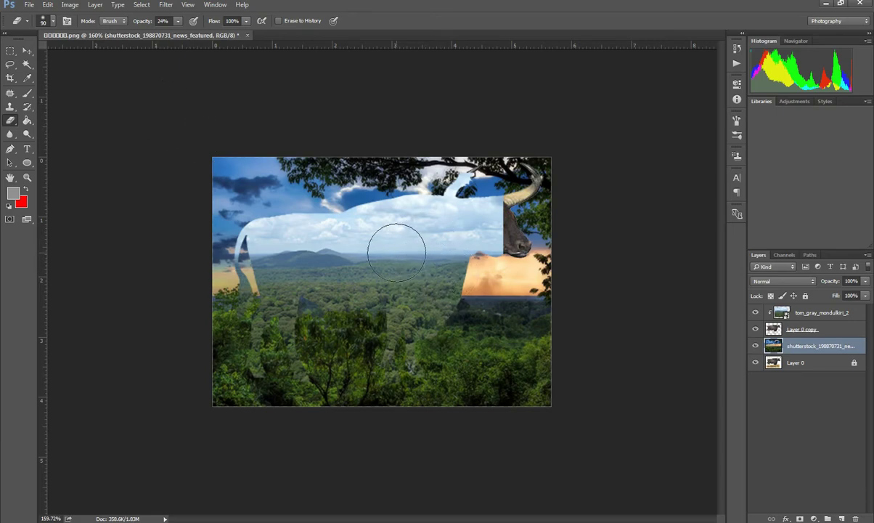
pyautogui.press(']')
pyautogui.press(']')
pyautogui.press(']')
pyautogui.press(']')
pyautogui.press(']')
pyautogui.press(']')
pyautogui.click(272, 201)
pyautogui.moveTo(272, 202)
pyautogui.mouseDown()
pyautogui.moveTo(218, 279)
pyautogui.moveTo(275, 287)
pyautogui.moveTo(459, 400)
pyautogui.moveTo(489, 365)
pyautogui.moveTo(450, 356)
pyautogui.mouseUp()
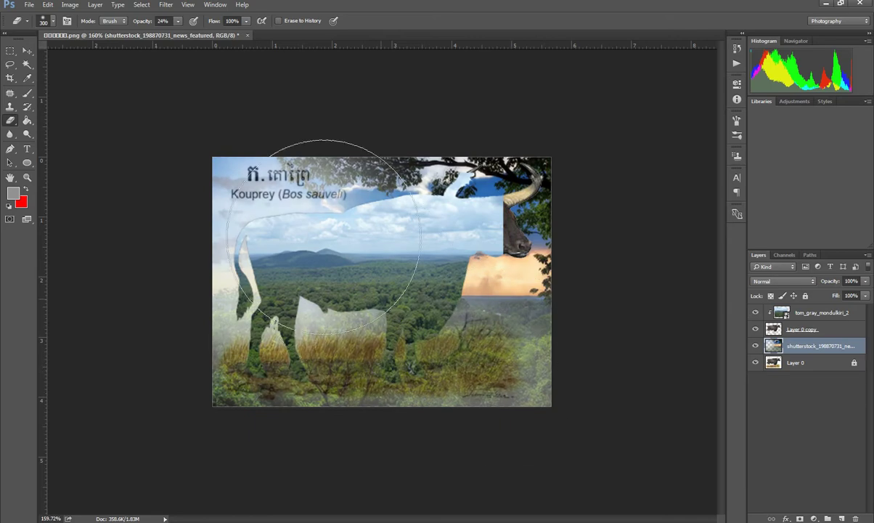
# Step: Select the tom_gray_mondulkiri_2 landscape layer for moving
pyautogui.click(780, 332)
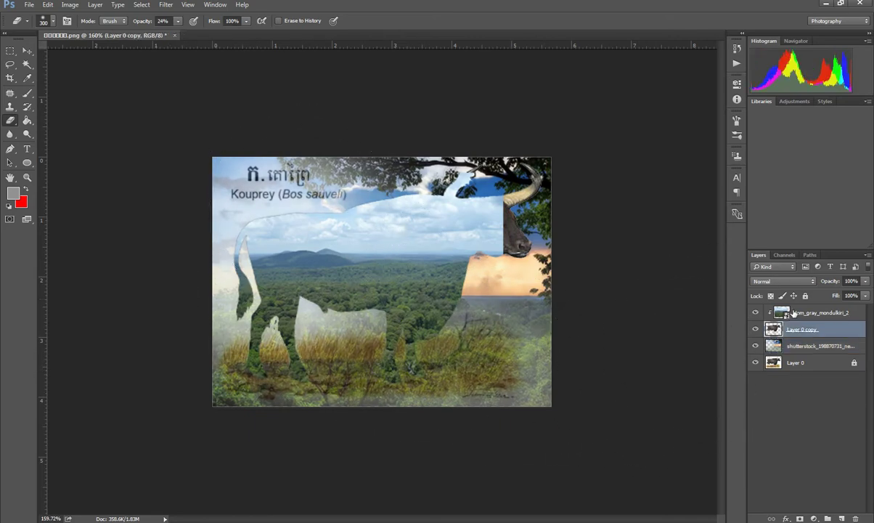
pyautogui.click(796, 312)
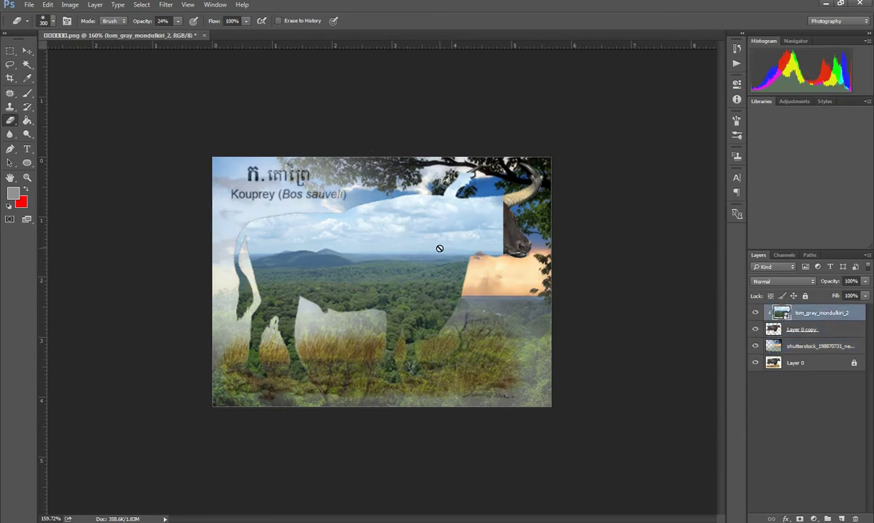
pyautogui.click(26, 51)
# Step: Move the tom_gray_mondulkiri_2 landscape up and right, then enlarge it to about 40% in two transforms
pyautogui.moveTo(425, 264); pyautogui.dragTo(466, 264)
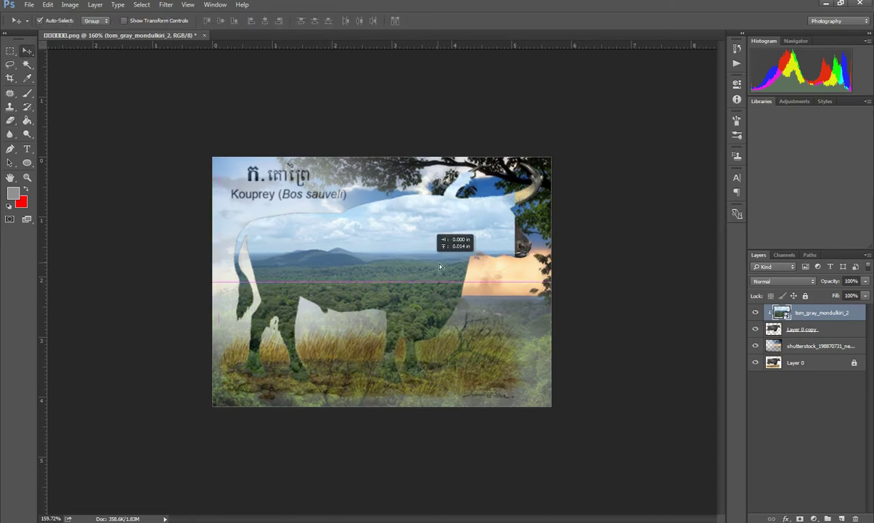
pyautogui.moveTo(465, 259); pyautogui.dragTo(459, 253)
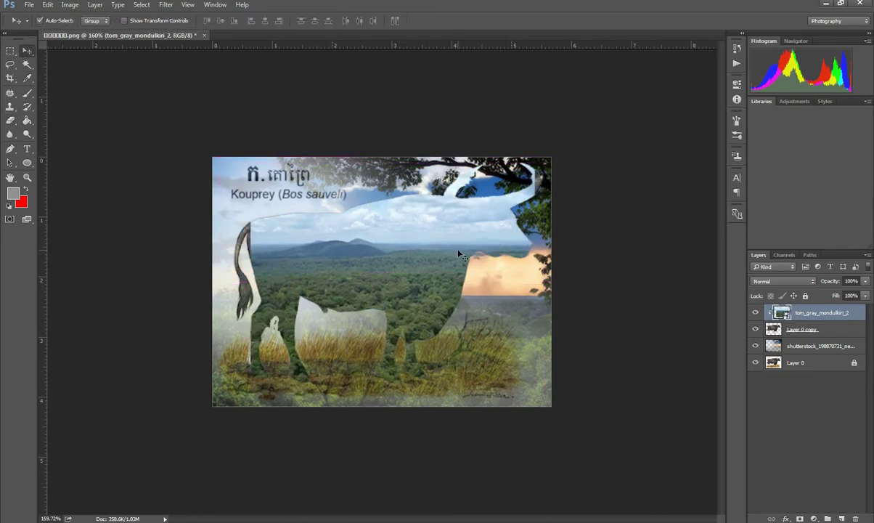
pyautogui.hotkey('ctrl', 't')
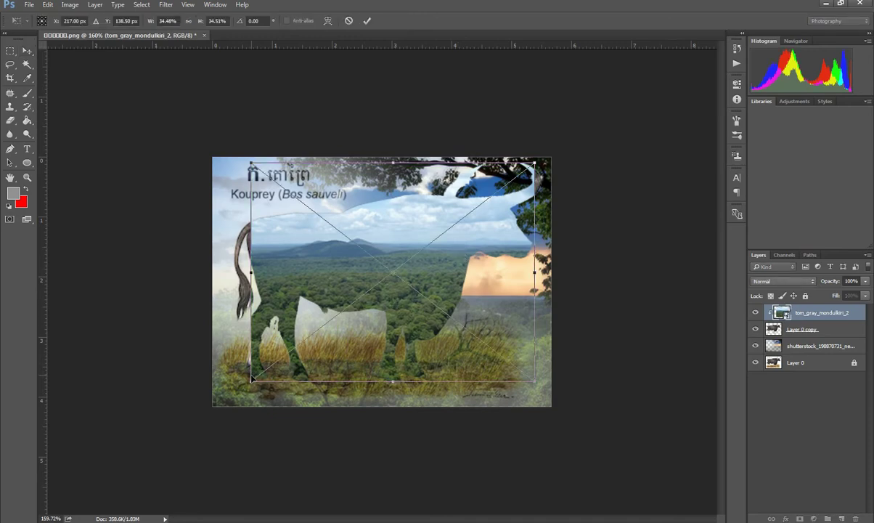
pyautogui.moveTo(252, 378); pyautogui.dragTo(222, 403)
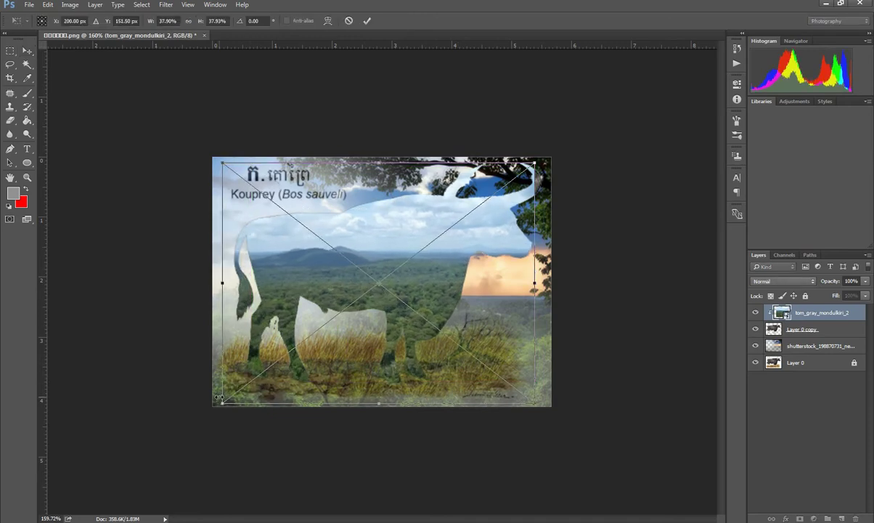
pyautogui.press('Return')
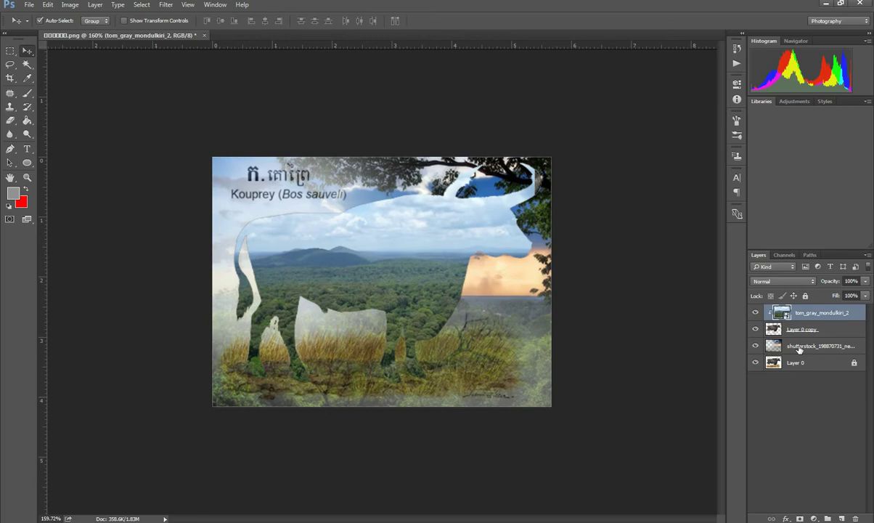
pyautogui.moveTo(799, 349); pyautogui.dragTo(687, 345)
pyautogui.hotkey('ctrl', 't')
pyautogui.moveTo(535, 165); pyautogui.dragTo(552, 152)
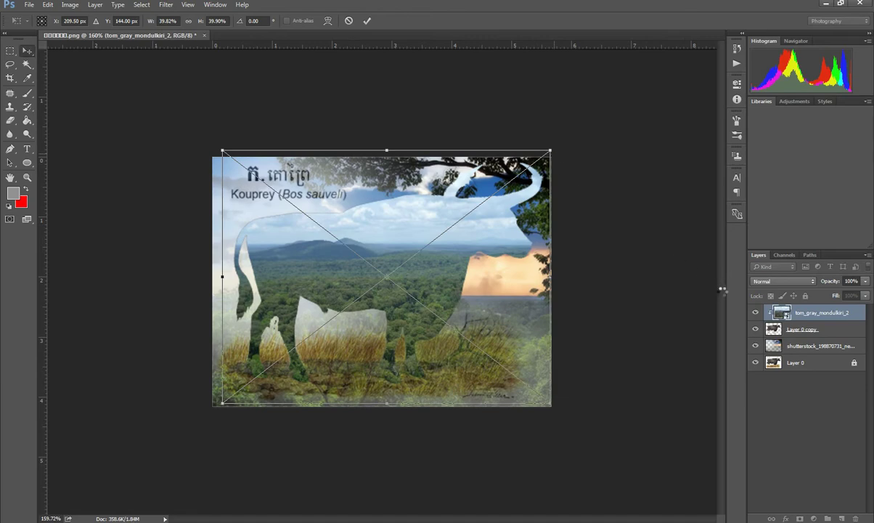
pyautogui.press('Return')
pyautogui.click(790, 346)
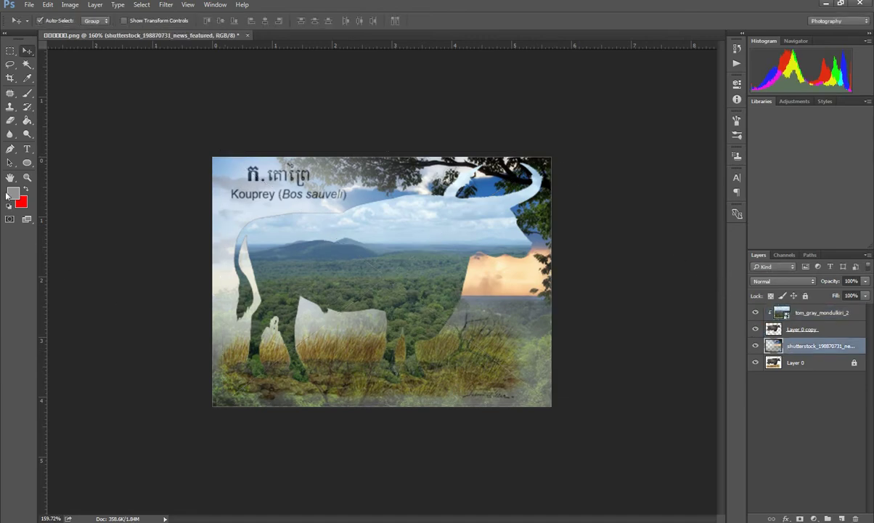
# Step: Erase the grey haze on the shutterstock layer and the Kouprey (Bos sauveli) title on Layer 0
pyautogui.click(10, 119)
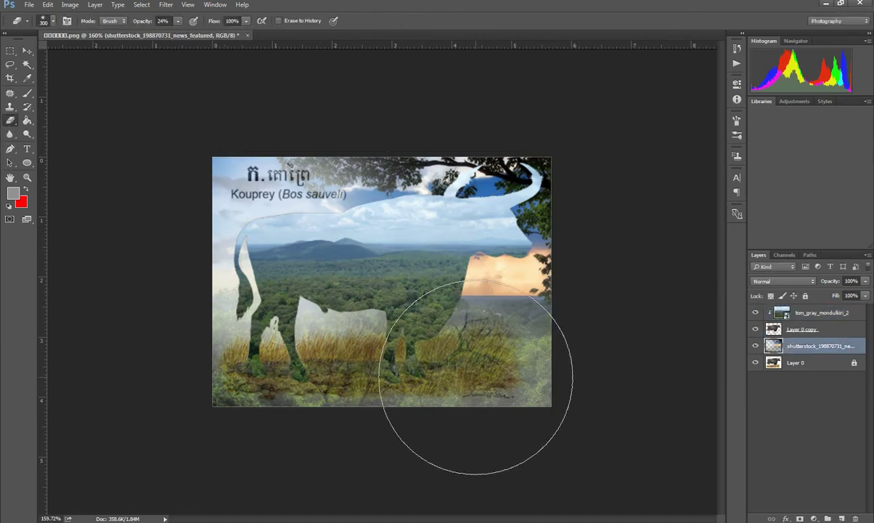
pyautogui.moveTo(322, 376)
pyautogui.mouseDown()
pyautogui.moveTo(321, 400)
pyautogui.moveTo(283, 384)
pyautogui.moveTo(336, 416)
pyautogui.moveTo(416, 372)
pyautogui.mouseUp()
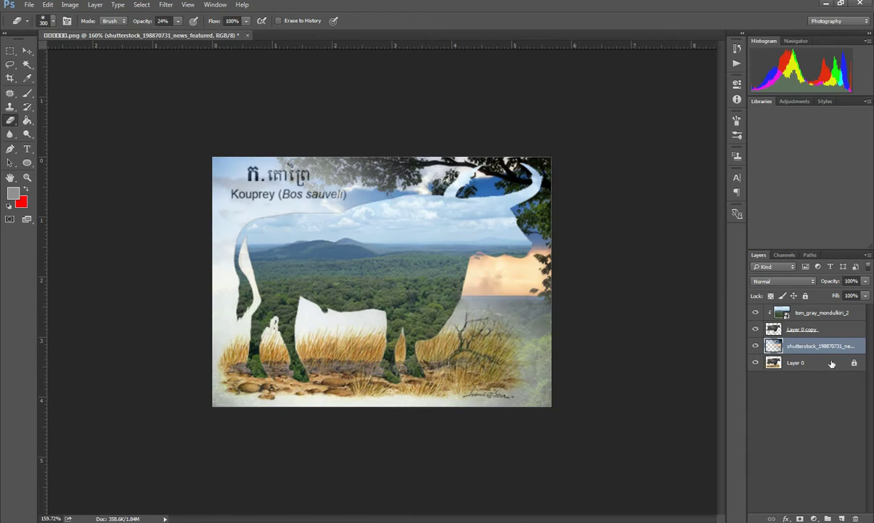
pyautogui.click(791, 362)
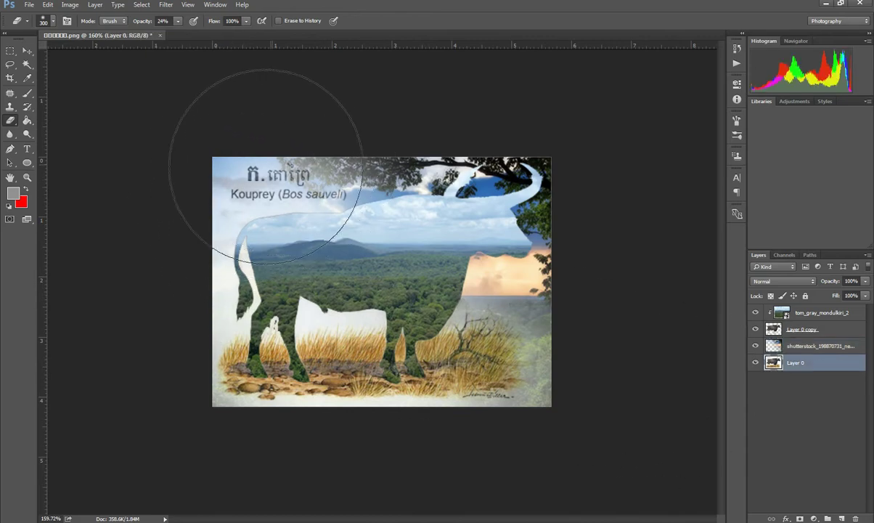
pyautogui.moveTo(265, 167)
pyautogui.mouseDown()
pyautogui.moveTo(312, 133)
pyautogui.moveTo(283, 136)
pyautogui.moveTo(370, 88)
pyautogui.moveTo(359, 134)
pyautogui.moveTo(219, 165)
pyautogui.moveTo(427, 132)
pyautogui.mouseUp()
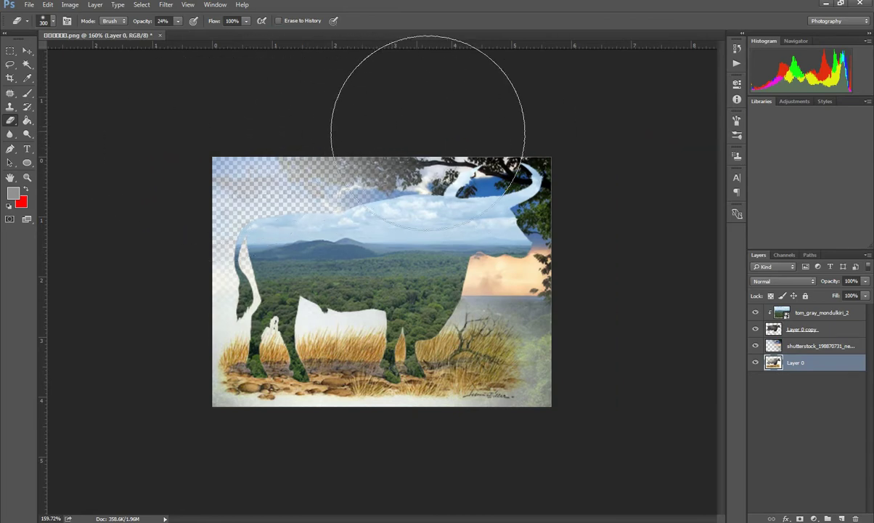
# Step: Add a new Layer 1 below Layer 0 and drag seima.jpg in from Explorer
pyautogui.click(839, 517)
pyautogui.moveTo(799, 364); pyautogui.dragTo(799, 392)
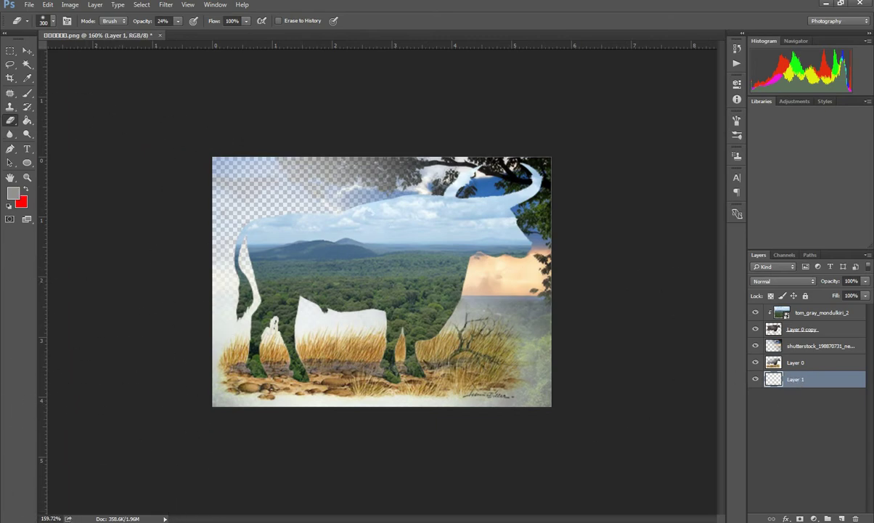
pyautogui.hotkey('alt', 'Tab')
pyautogui.click(173, 85)
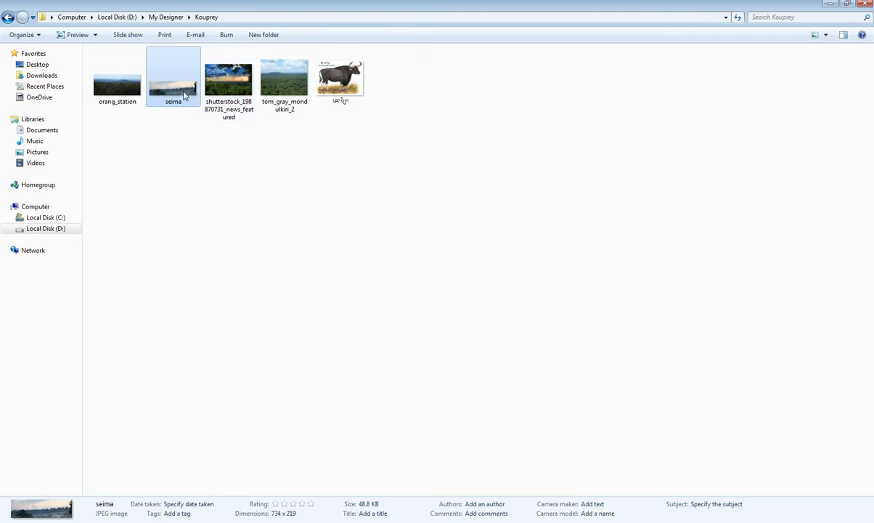
pyautogui.moveTo(173, 86)
pyautogui.mouseDown()
pyautogui.moveTo(303, 512)
pyautogui.moveTo(423, 363)
pyautogui.mouseUp()
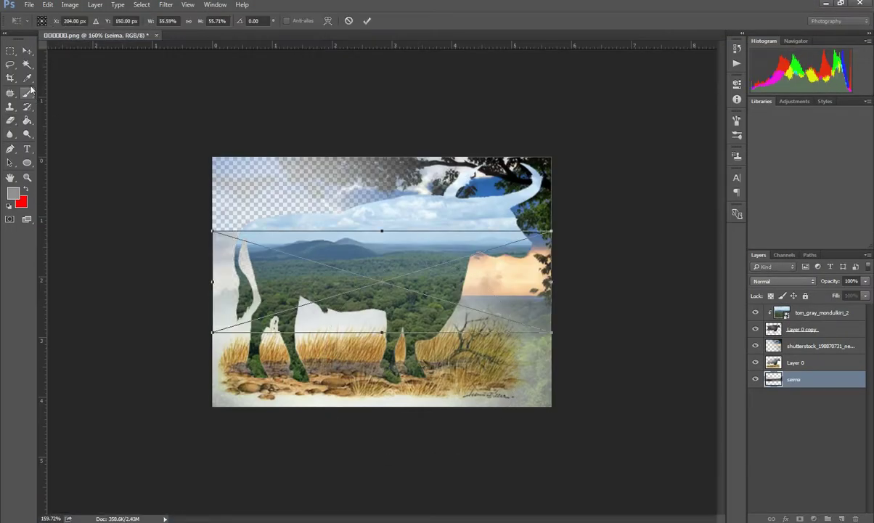
# Step: Commit the placed seima sky image and shift it on the canvas
pyautogui.click(27, 54)
pyautogui.click(392, 197)
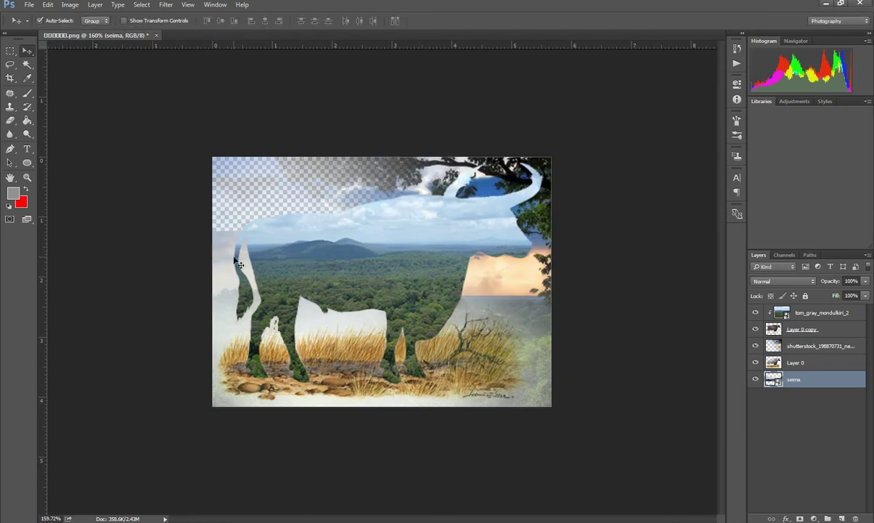
pyautogui.moveTo(240, 264); pyautogui.dragTo(215, 224)
pyautogui.click(820, 345)
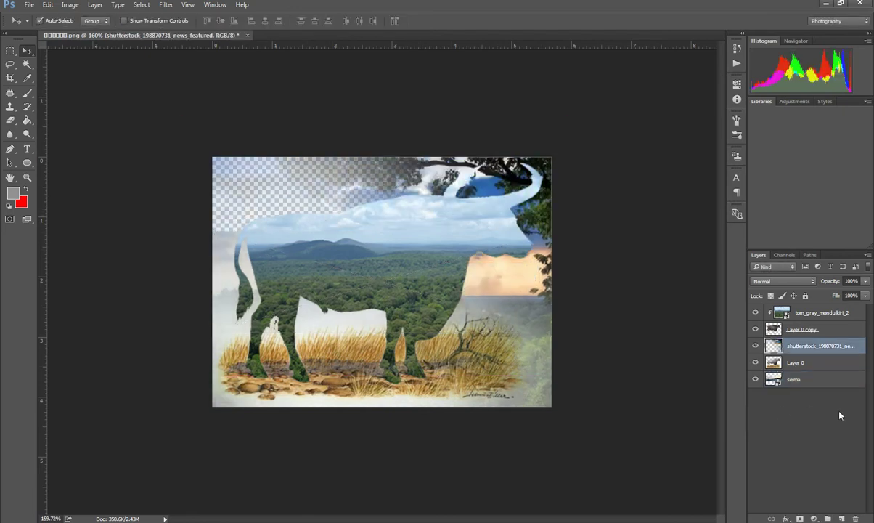
pyautogui.click(797, 380)
# Step: Stretch the seima layer to about 99% to fill the canvas and hide the shutterstock layer
pyautogui.hotkey('ctrl', 't')
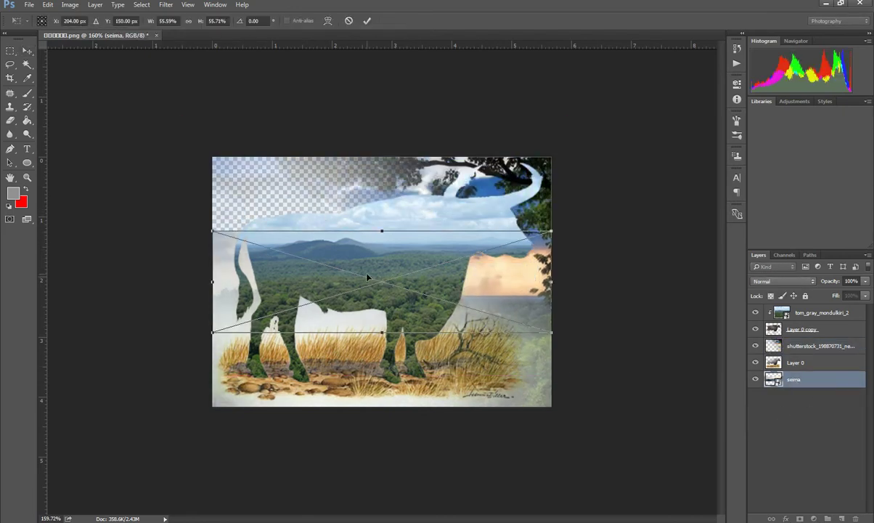
pyautogui.moveTo(217, 246); pyautogui.dragTo(7, 17)
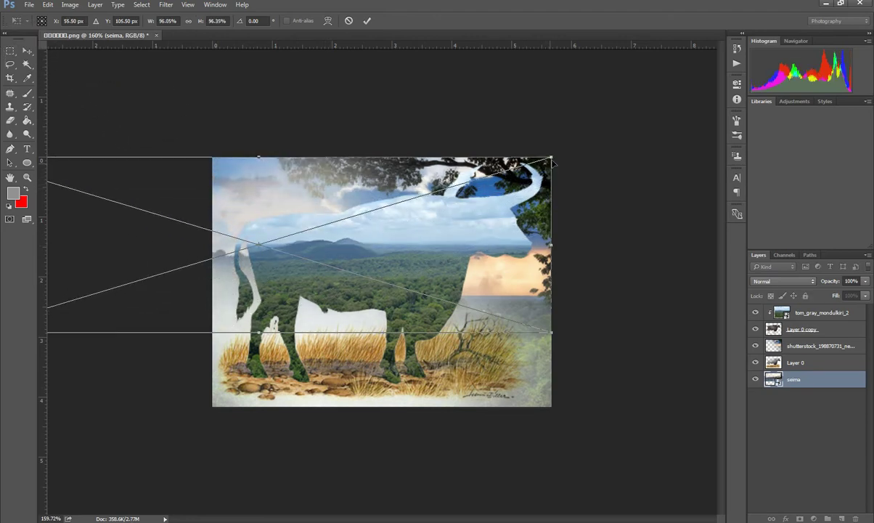
pyautogui.moveTo(551, 160); pyautogui.dragTo(570, 149)
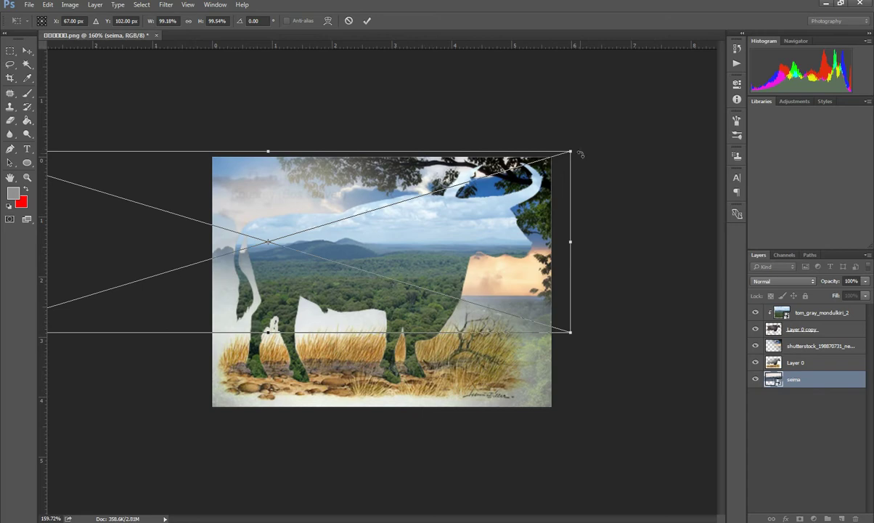
pyautogui.press('Return')
pyautogui.click(755, 347)
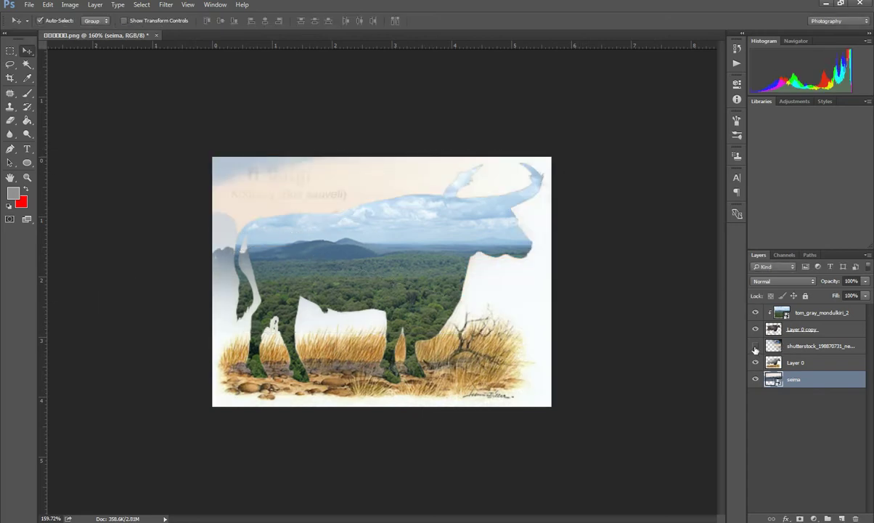
pyautogui.click(796, 365)
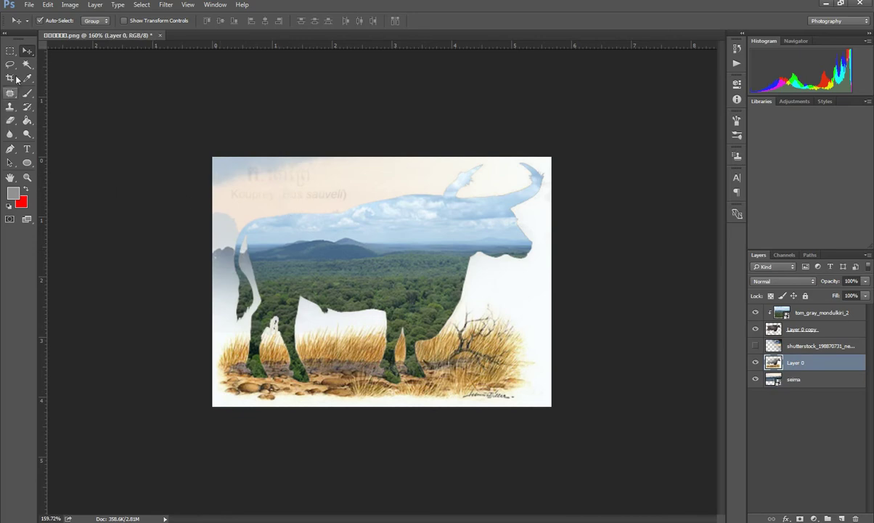
# Step: Erase the faint leftover title text and soften the right edge near the head on Layer 0
pyautogui.click(11, 120)
pyautogui.moveTo(293, 176); pyautogui.dragTo(283, 166)
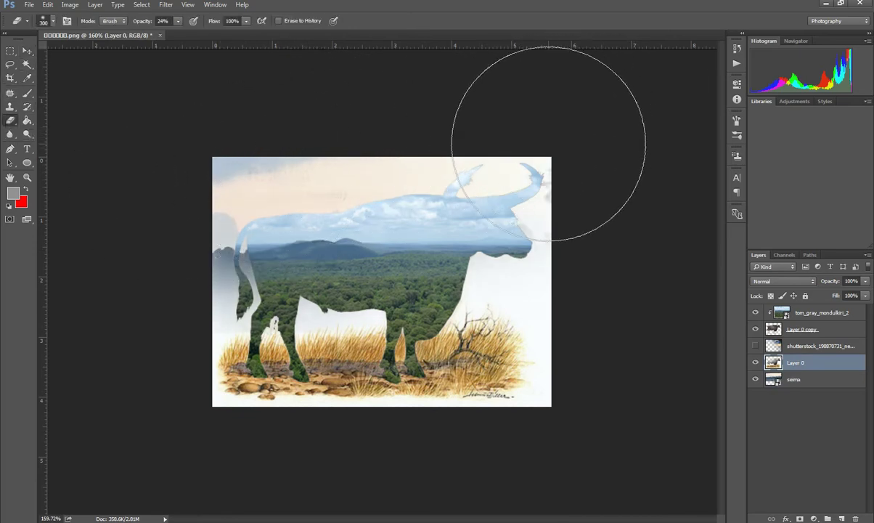
pyautogui.moveTo(548, 146)
pyautogui.mouseDown()
pyautogui.moveTo(538, 158)
pyautogui.moveTo(551, 142)
pyautogui.moveTo(546, 168)
pyautogui.mouseUp()
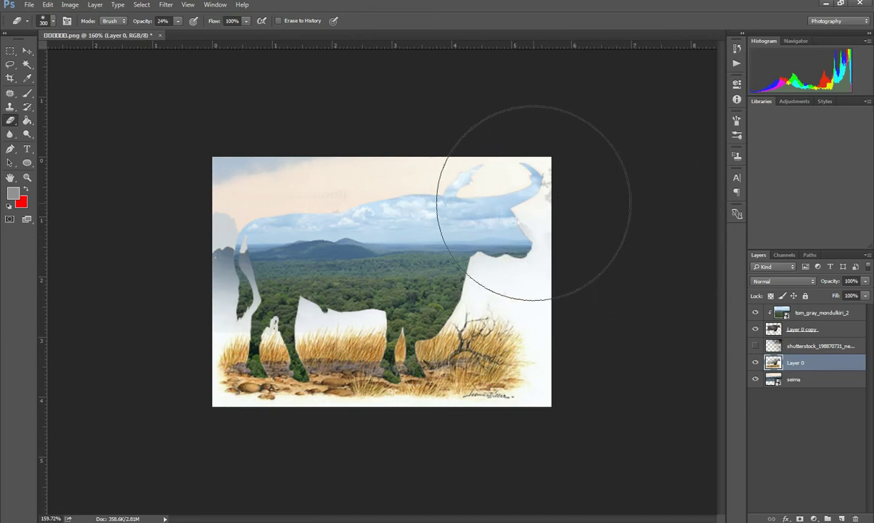
# Step: Paint 25% opacity brush strokes on Layer 0 copy over the sky near the back and horns
pyautogui.click(799, 330)
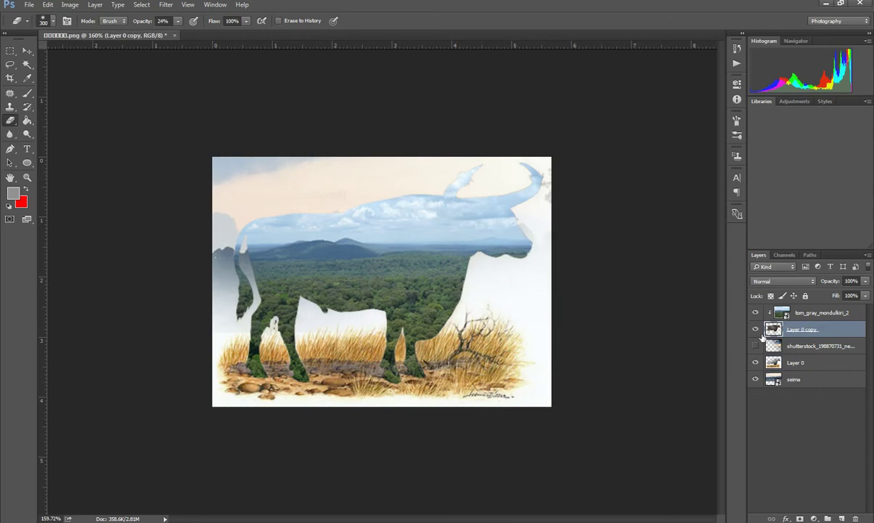
pyautogui.click(27, 93)
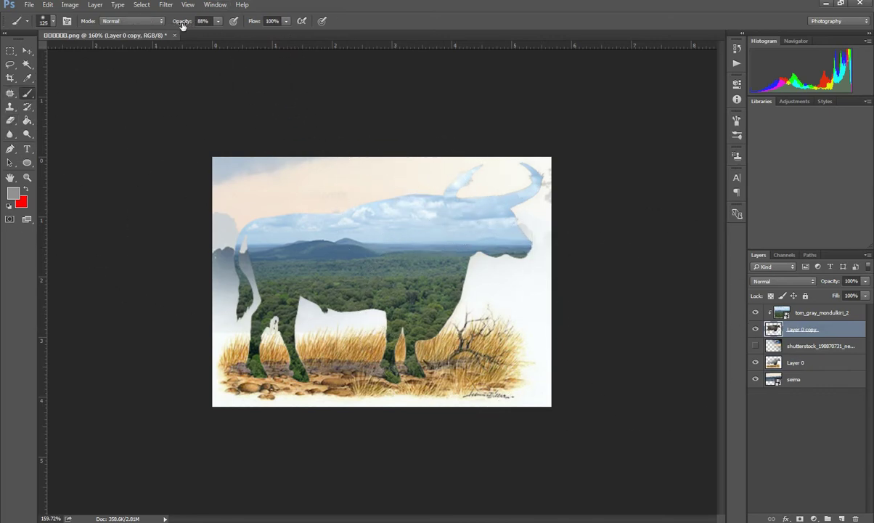
pyautogui.moveTo(174, 24); pyautogui.dragTo(161, 22)
pyautogui.write('25')
pyautogui.moveTo(426, 189)
pyautogui.mouseDown()
pyautogui.moveTo(244, 195)
pyautogui.moveTo(410, 205)
pyautogui.moveTo(332, 196)
pyautogui.moveTo(503, 199)
pyautogui.moveTo(523, 190)
pyautogui.moveTo(539, 230)
pyautogui.moveTo(374, 196)
pyautogui.moveTo(472, 227)
pyautogui.moveTo(296, 201)
pyautogui.moveTo(259, 208)
pyautogui.mouseUp()
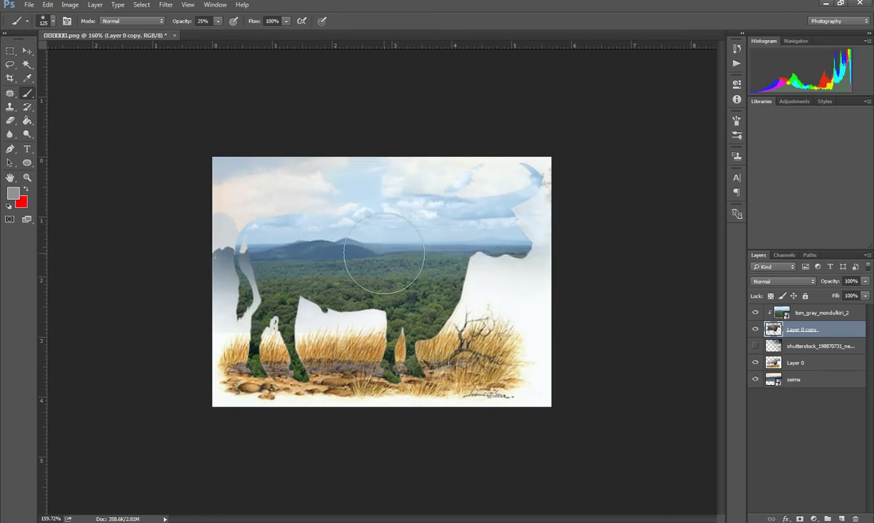
pyautogui.moveTo(455, 192); pyautogui.dragTo(363, 194)
pyautogui.click(768, 314)
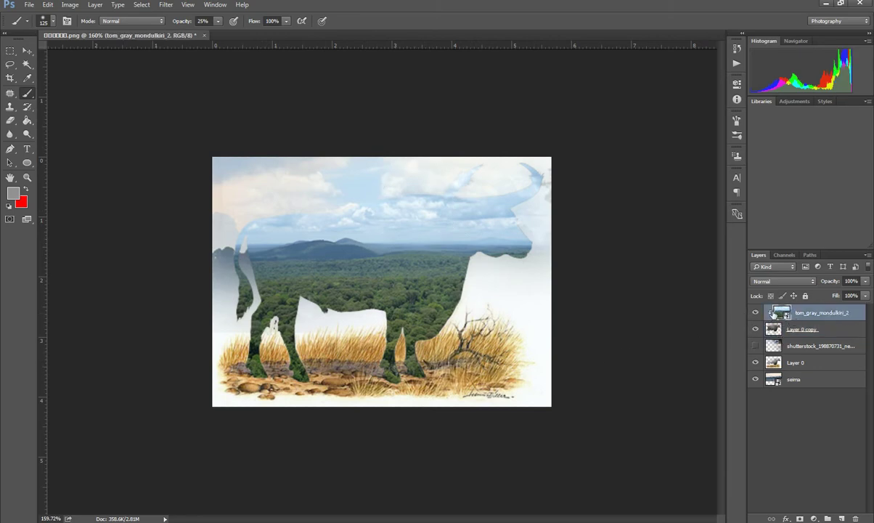
# Step: Rasterize the tom_gray_mondulkiri_2 landscape layer
pyautogui.press('e')
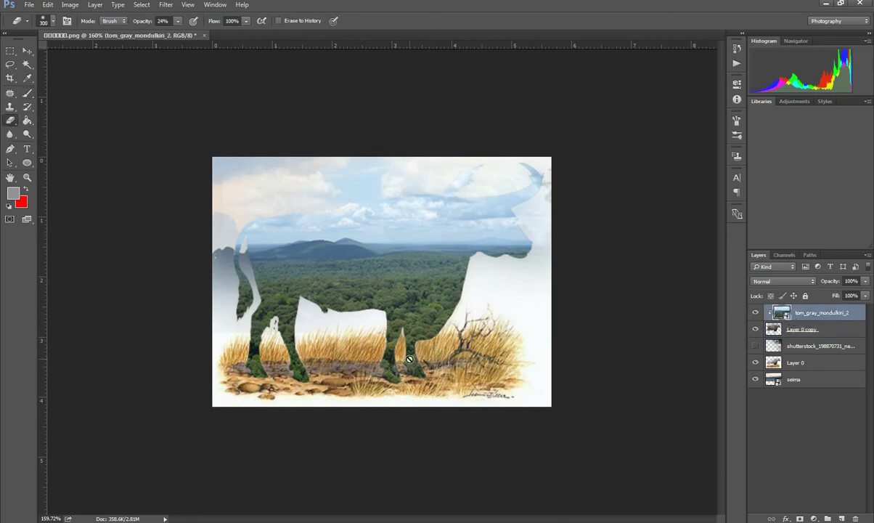
pyautogui.rightClick(759, 313)
pyautogui.click(712, 243)
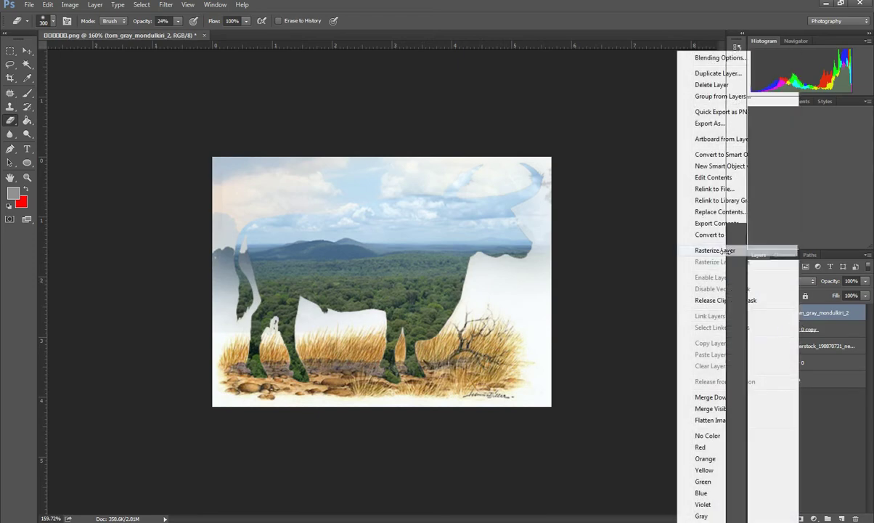
# Step: Erase across the legs with a 200 px eraser so forest texture fills them
pyautogui.press('[')
pyautogui.press('[')
pyautogui.press('[')
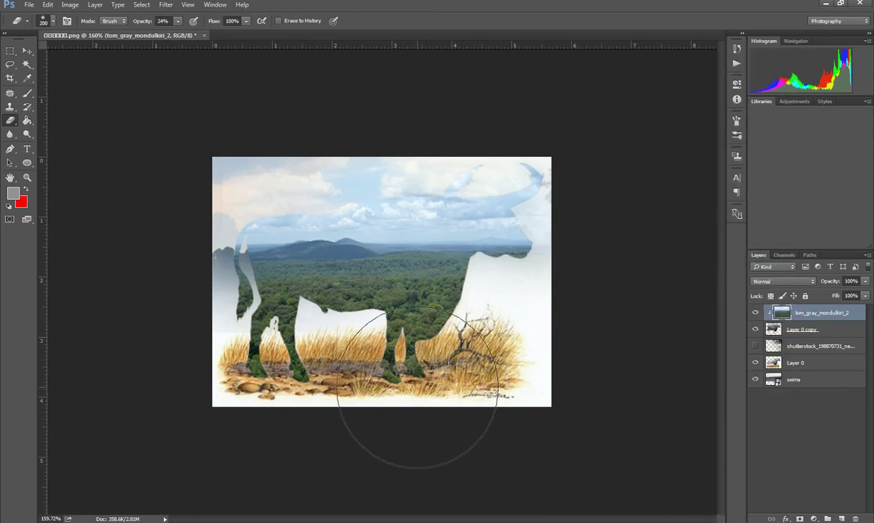
pyautogui.press('[')
pyautogui.moveTo(415, 369)
pyautogui.mouseDown()
pyautogui.moveTo(283, 390)
pyautogui.moveTo(404, 420)
pyautogui.moveTo(440, 350)
pyautogui.moveTo(290, 341)
pyautogui.mouseUp()
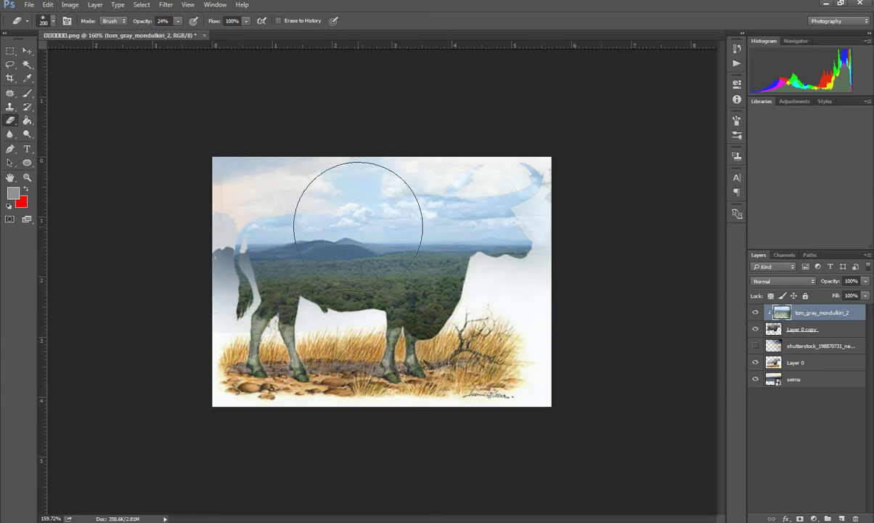
pyautogui.click(806, 328)
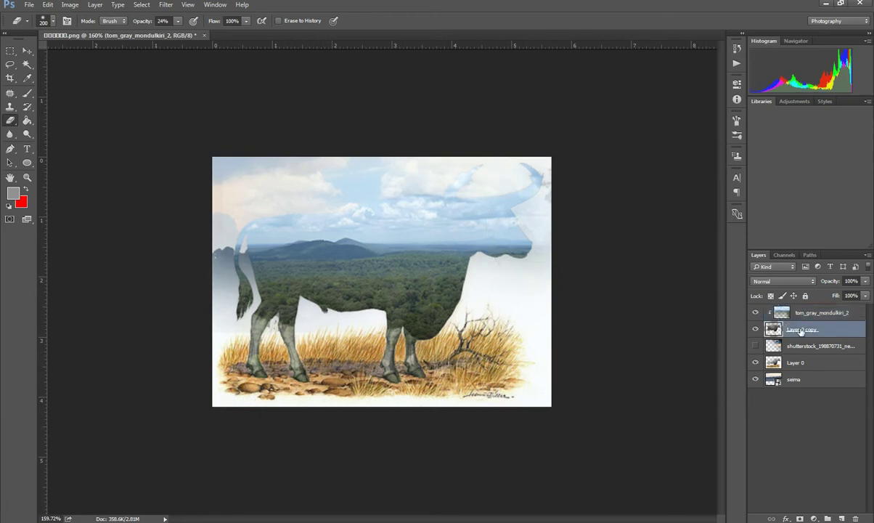
pyautogui.click(784, 518)
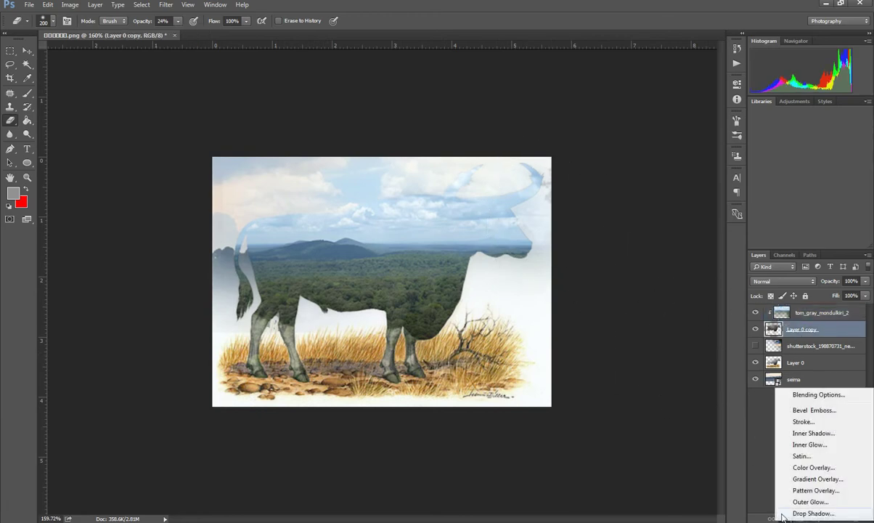
# Step: Add a near-black #131212 Drop Shadow at 14° angle and 4 px distance
pyautogui.click(813, 513)
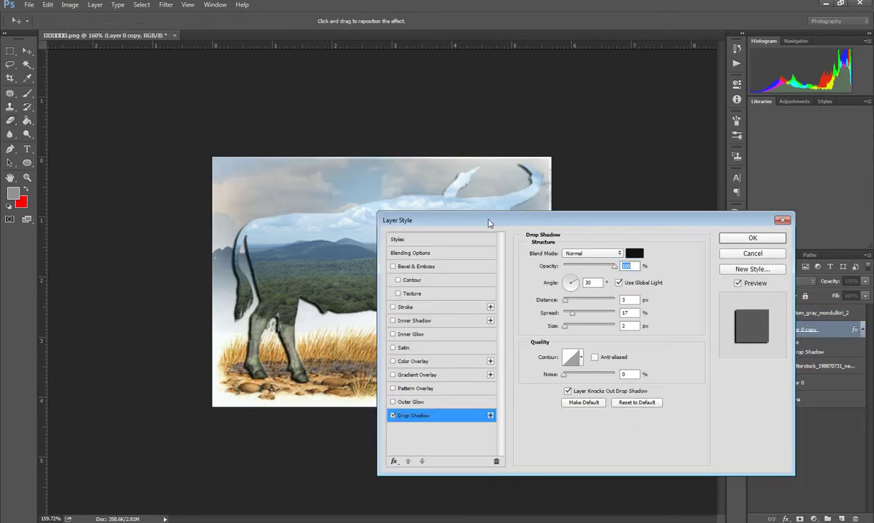
pyautogui.moveTo(488, 229); pyautogui.dragTo(584, 281)
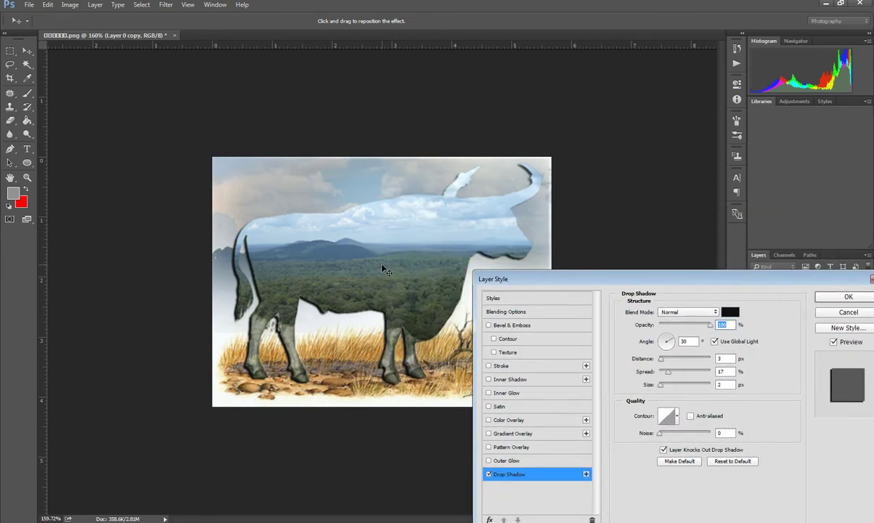
pyautogui.moveTo(359, 247); pyautogui.dragTo(358, 246)
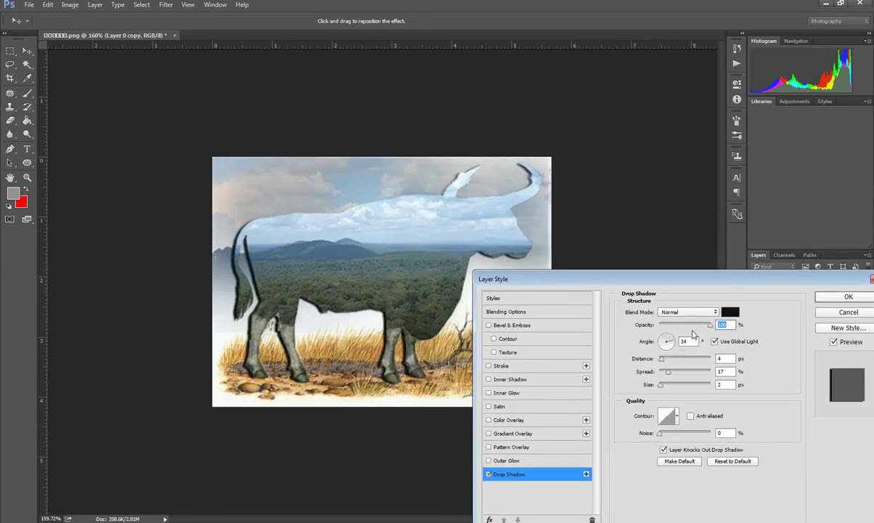
pyautogui.click(729, 312)
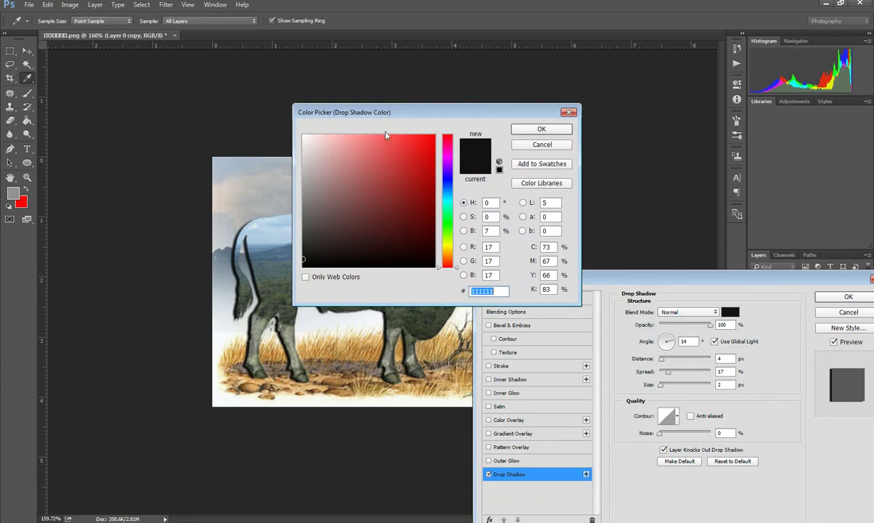
pyautogui.moveTo(390, 119); pyautogui.dragTo(596, 204)
pyautogui.moveTo(542, 244)
pyautogui.mouseDown()
pyautogui.moveTo(512, 264)
pyautogui.moveTo(521, 236)
pyautogui.moveTo(642, 220)
pyautogui.mouseUp()
pyautogui.moveTo(619, 269)
pyautogui.mouseDown()
pyautogui.moveTo(521, 335)
pyautogui.moveTo(501, 363)
pyautogui.moveTo(517, 344)
pyautogui.mouseUp()
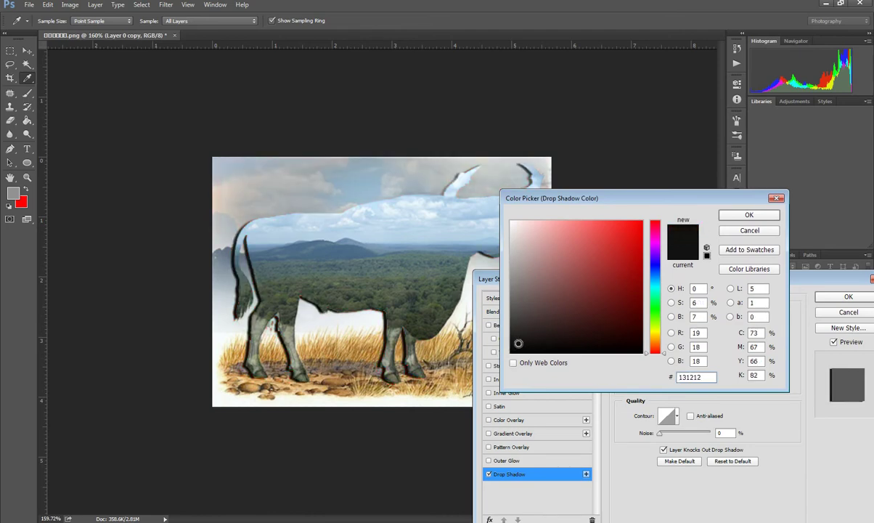
pyautogui.click(734, 215)
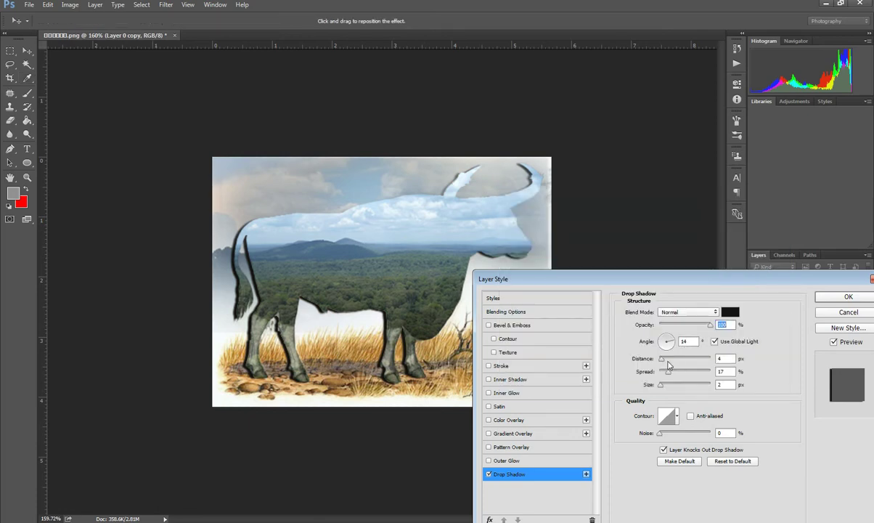
# Step: Set the shadow's size and spread to 0 and its opacity to 100%
pyautogui.moveTo(661, 389); pyautogui.dragTo(657, 386)
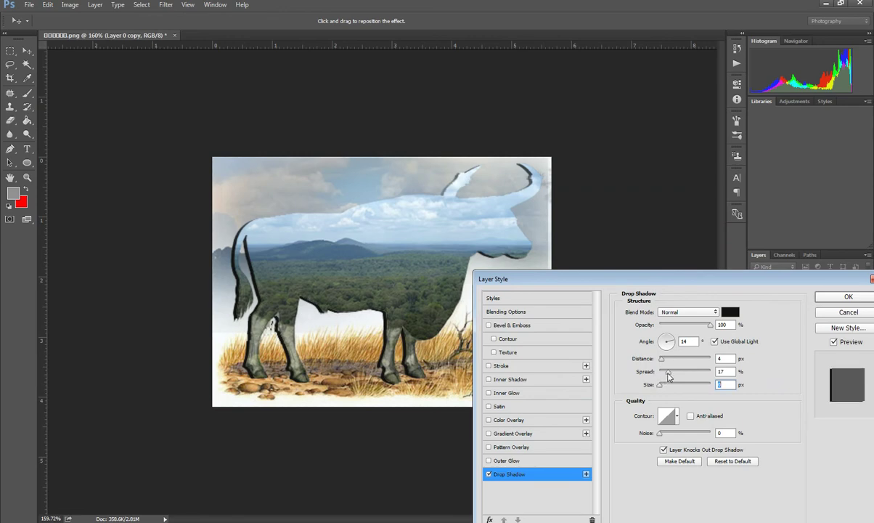
pyautogui.moveTo(672, 374); pyautogui.dragTo(683, 376)
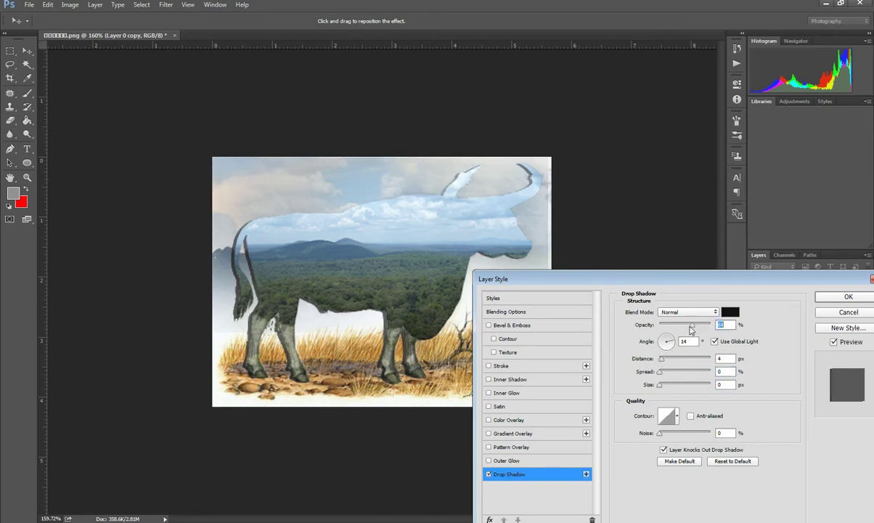
pyautogui.moveTo(698, 330); pyautogui.dragTo(725, 326)
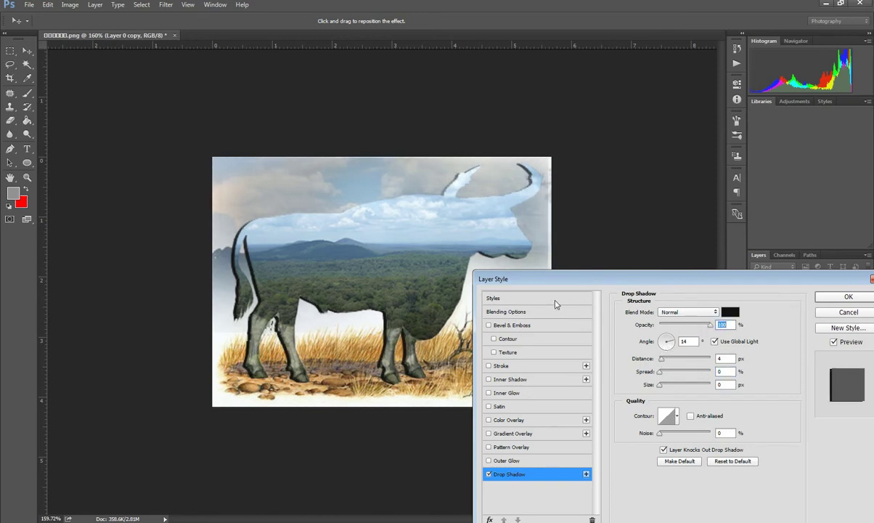
# Step: Accept the drop shadow and select the tom_gray_mondulkiri_2 landscape layer
pyautogui.click(829, 308)
pyautogui.press('e')
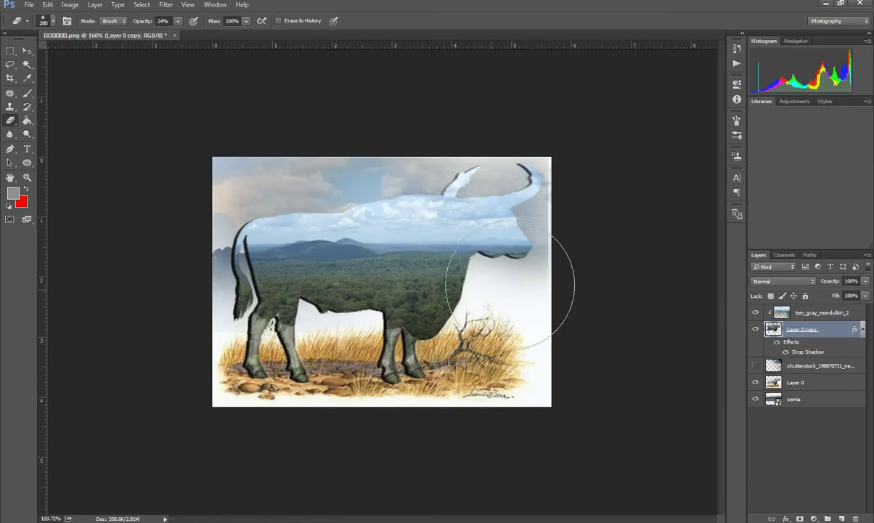
pyautogui.click(802, 313)
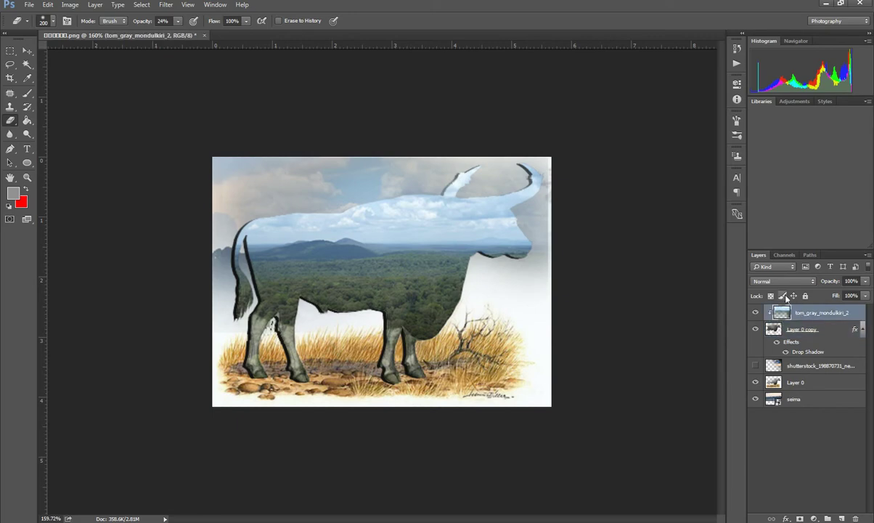
# Step: Try a brightening Curves bend on the landscape, then cancel it and select Layer 0
pyautogui.hotkey('ctrl', 'm')
pyautogui.moveTo(628, 339)
pyautogui.mouseDown()
pyautogui.moveTo(628, 310)
pyautogui.moveTo(674, 333)
pyautogui.mouseUp()
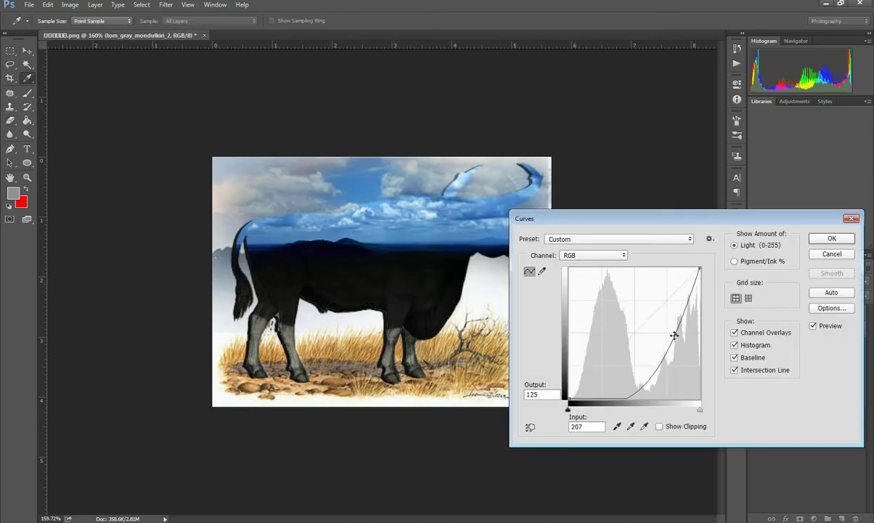
pyautogui.hotkey('ctrl', 'z')
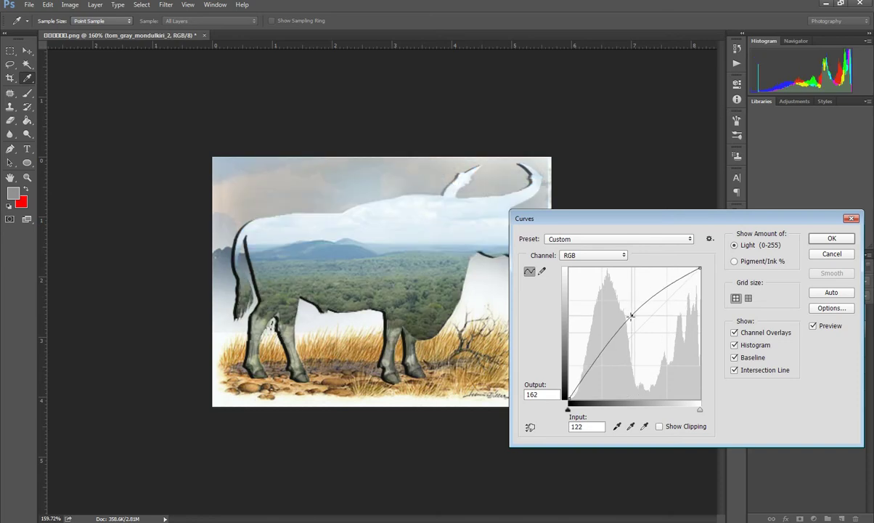
pyautogui.moveTo(625, 319); pyautogui.dragTo(633, 318)
pyautogui.click(828, 254)
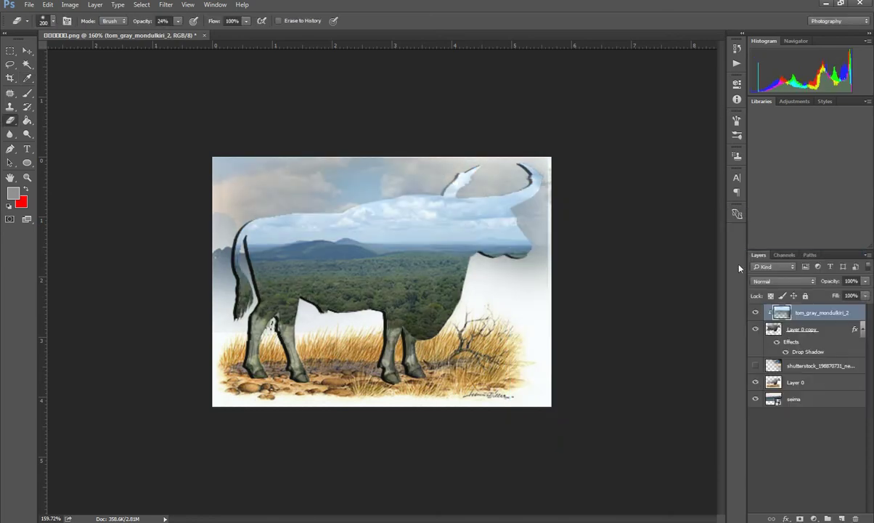
pyautogui.press('e')
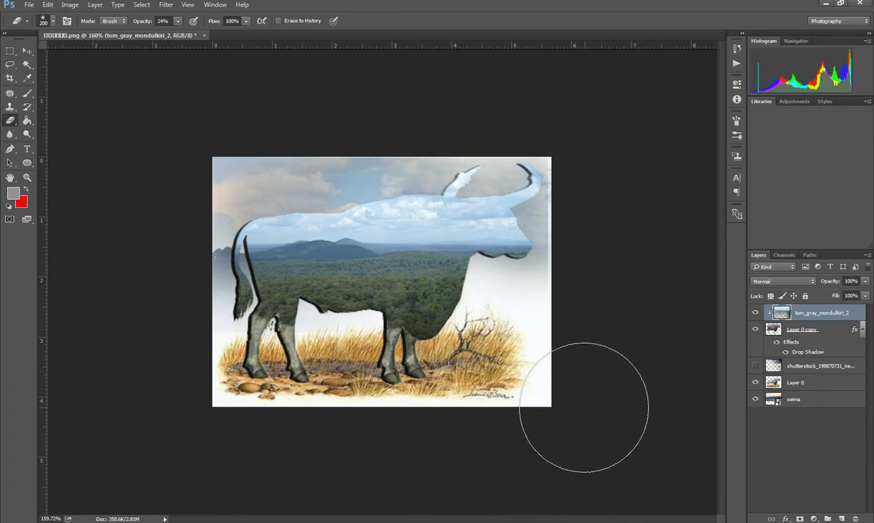
pyautogui.click(801, 382)
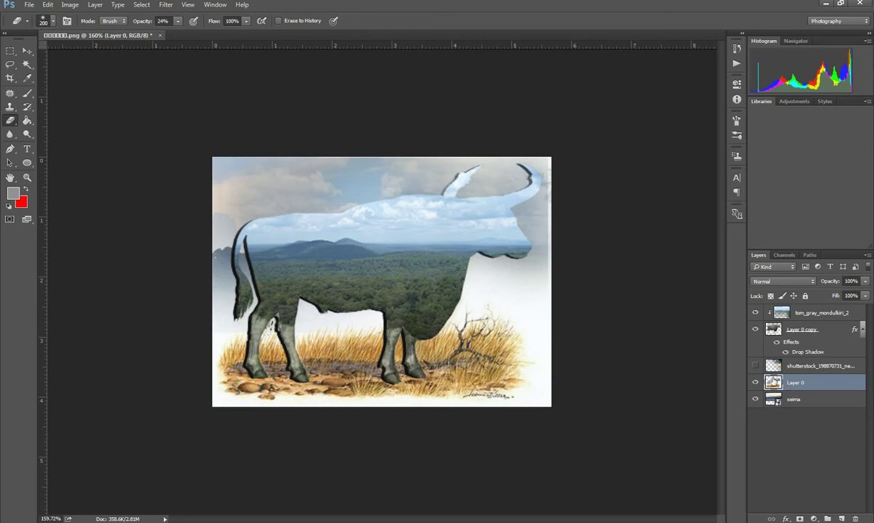
# Step: Cool Layer 0's illustration in Camera Raw, lowering Temperature and setting Tint to -40
pyautogui.click(167, 7)
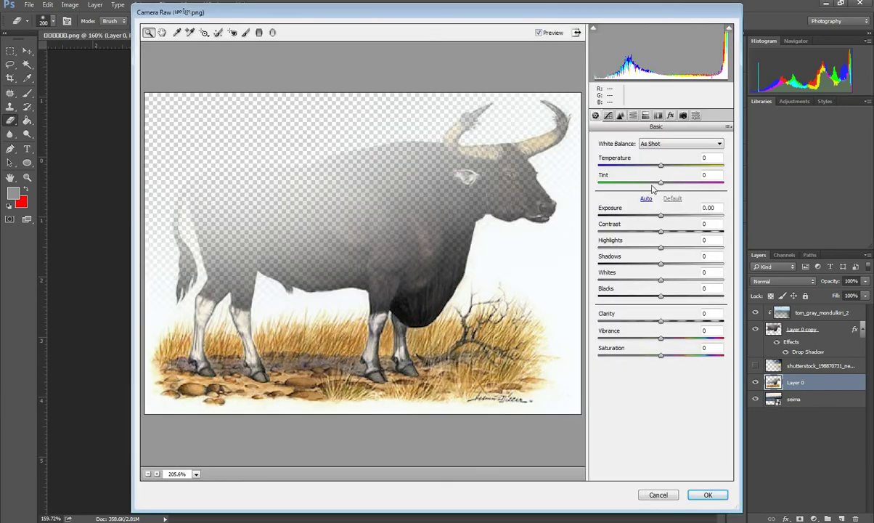
pyautogui.moveTo(658, 187)
pyautogui.mouseDown()
pyautogui.moveTo(646, 186)
pyautogui.moveTo(649, 169)
pyautogui.mouseUp()
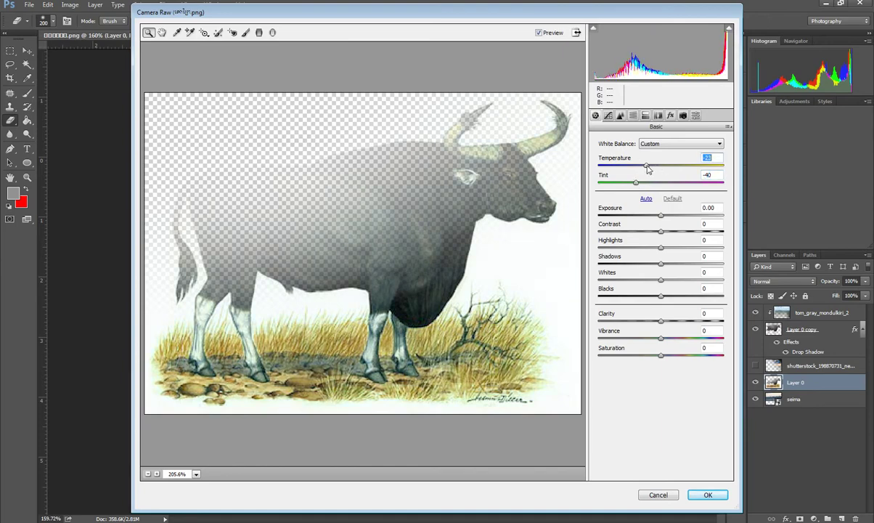
pyautogui.click(705, 495)
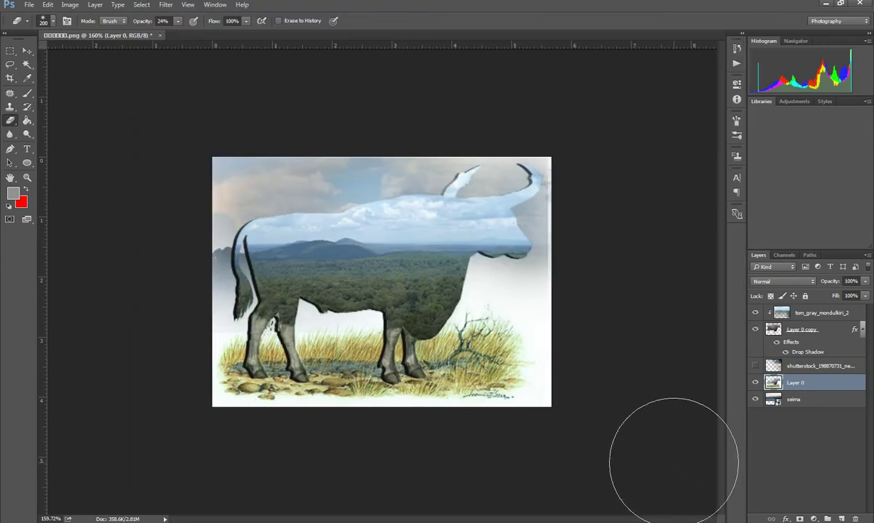
pyautogui.click(787, 312)
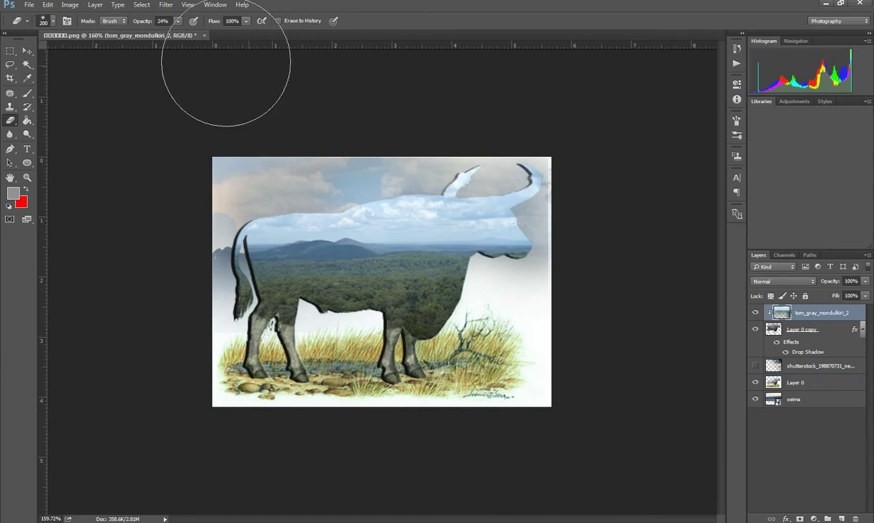
# Step: Apply Camera Raw to the landscape with Temperature -27 and boosted Vibrance
pyautogui.click(166, 4)
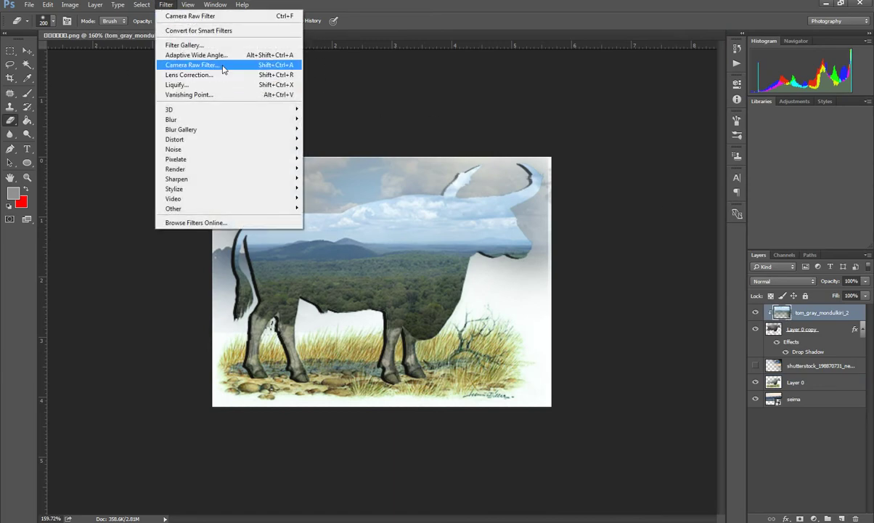
pyautogui.click(207, 65)
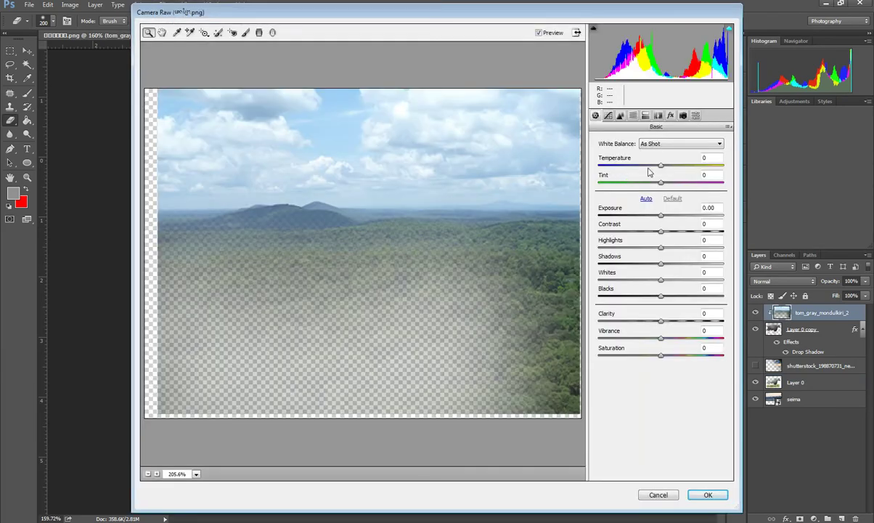
pyautogui.moveTo(650, 166); pyautogui.dragTo(646, 166)
pyautogui.click(655, 183)
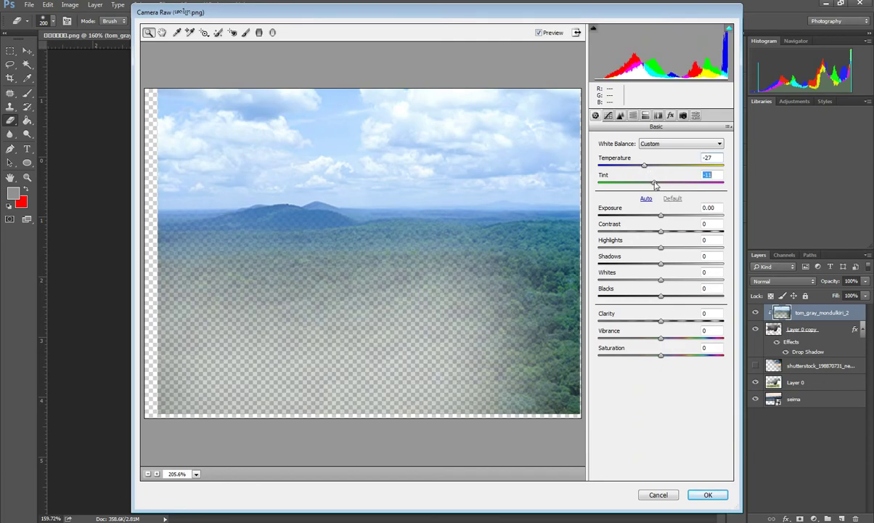
pyautogui.moveTo(661, 338)
pyautogui.mouseDown()
pyautogui.moveTo(699, 338)
pyautogui.moveTo(686, 342)
pyautogui.mouseUp()
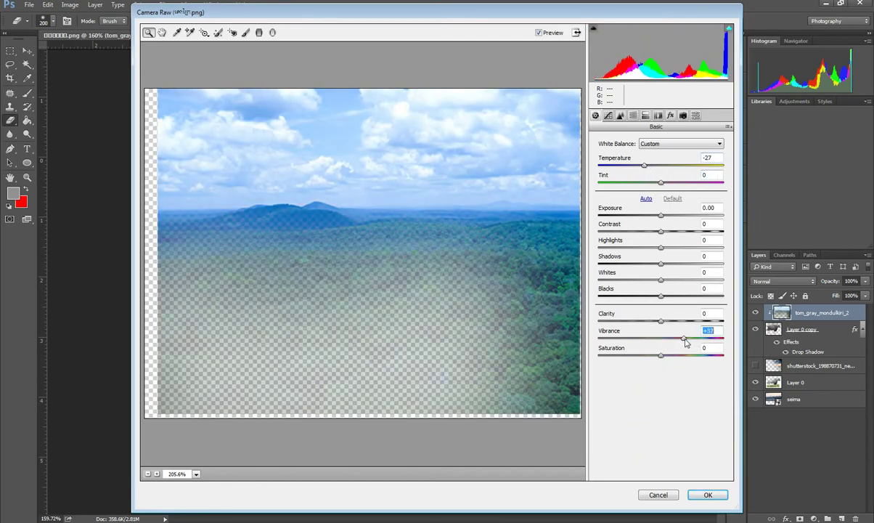
pyautogui.click(703, 494)
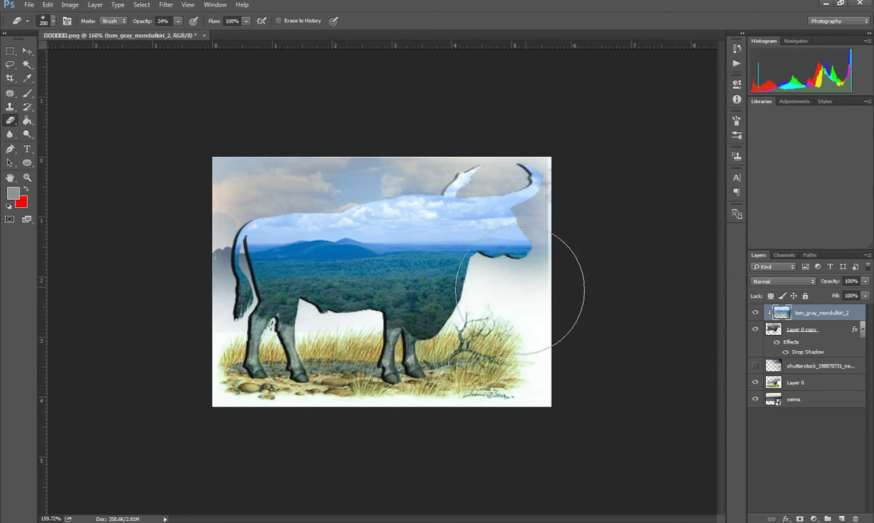
# Step: Erase the landscape at 24% over the kouprey's head, horns, belly and legs
pyautogui.moveTo(507, 176)
pyautogui.mouseDown()
pyautogui.moveTo(503, 166)
pyautogui.moveTo(500, 174)
pyautogui.moveTo(410, 185)
pyautogui.moveTo(322, 172)
pyautogui.moveTo(230, 196)
pyautogui.moveTo(298, 208)
pyautogui.moveTo(565, 156)
pyautogui.moveTo(520, 198)
pyautogui.moveTo(472, 185)
pyautogui.moveTo(513, 189)
pyautogui.moveTo(484, 162)
pyautogui.mouseUp()
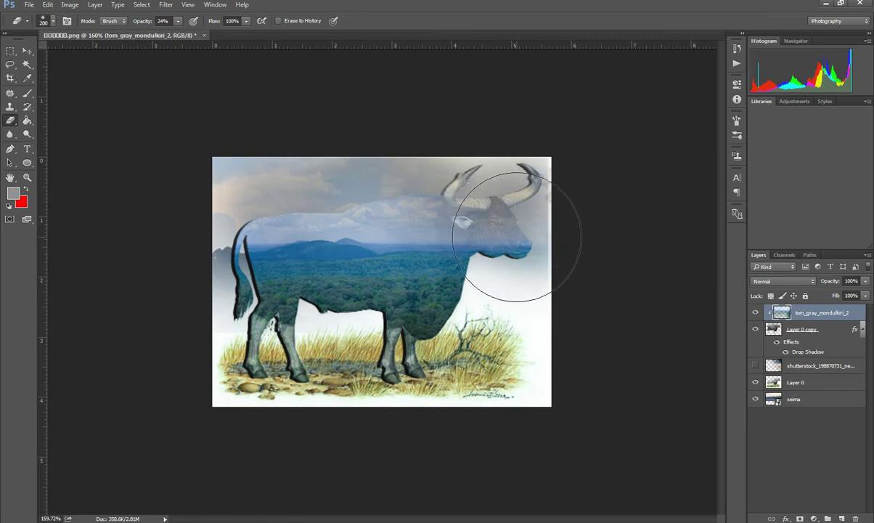
pyautogui.press('l')
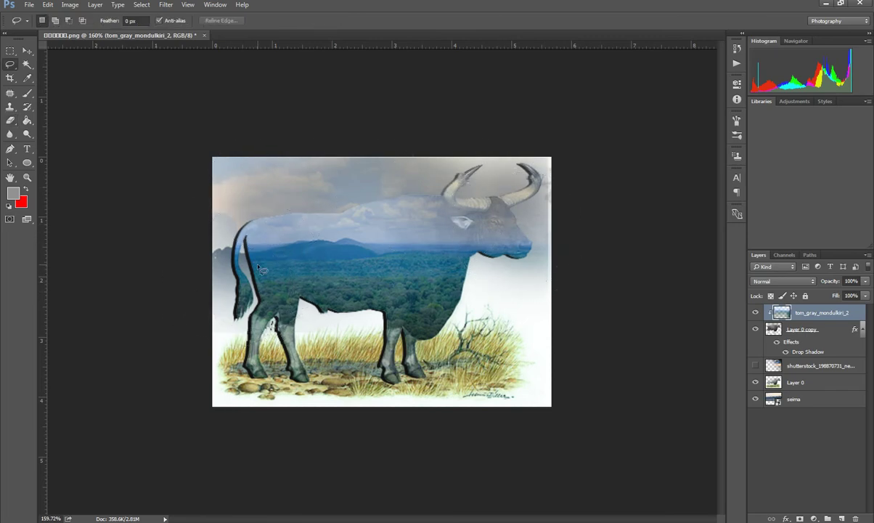
pyautogui.click(11, 122)
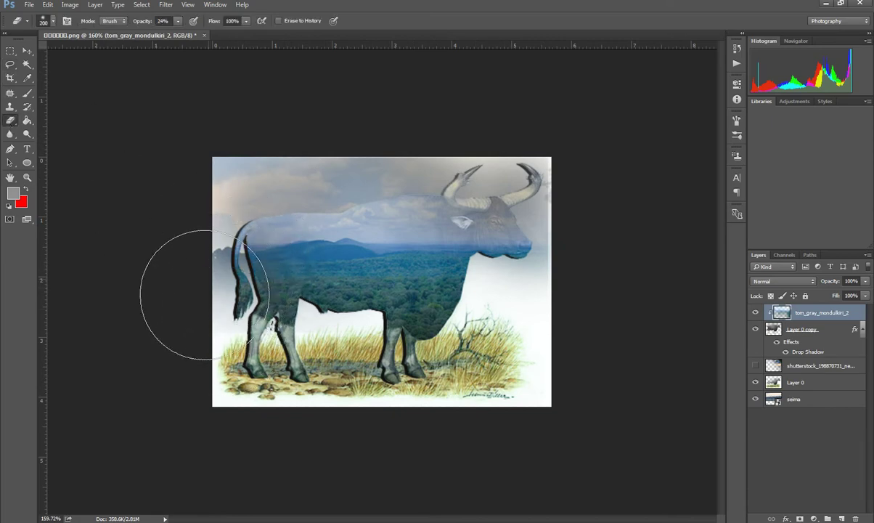
pyautogui.moveTo(467, 273); pyautogui.dragTo(418, 334)
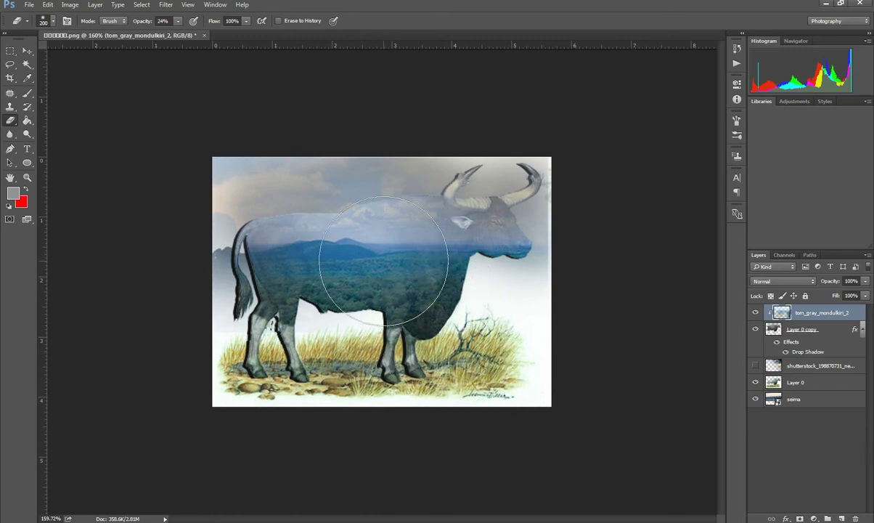
# Step: Raise the RGB curve midtones on Layer 0 copy to brighten the kouprey
pyautogui.click(27, 52)
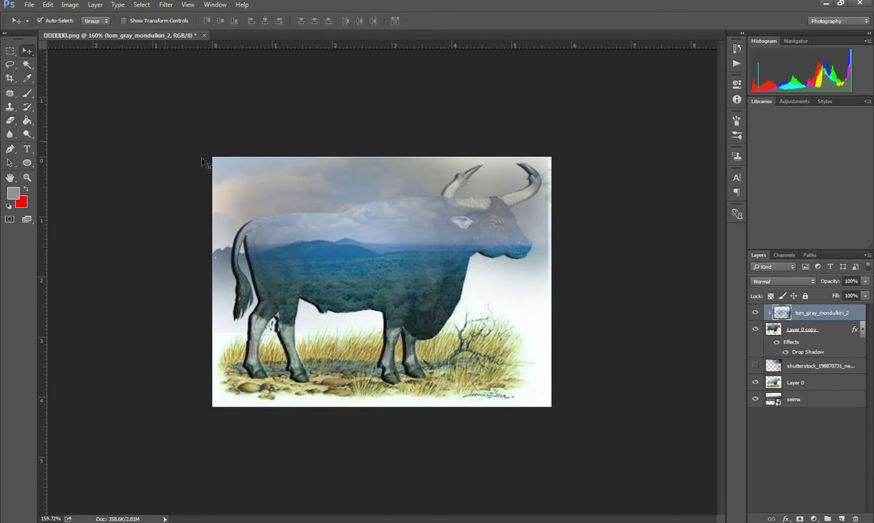
pyautogui.click(808, 331)
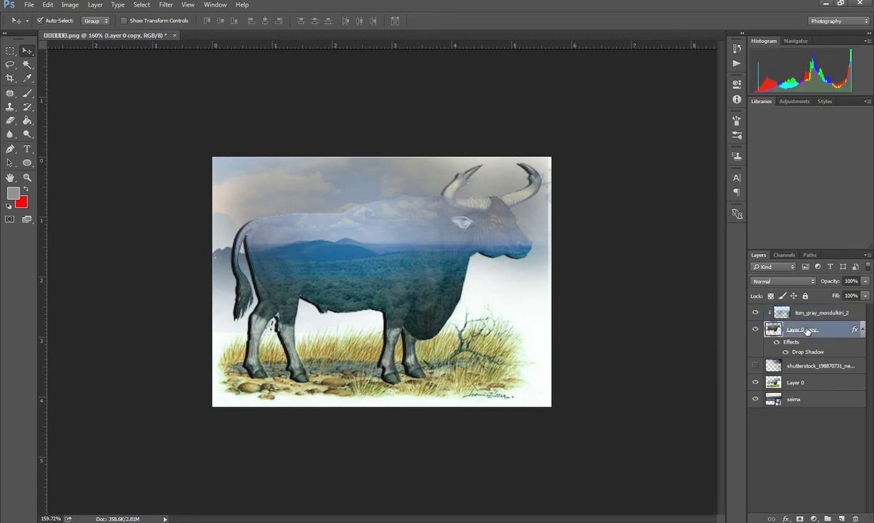
pyautogui.hotkey('ctrl', 'm')
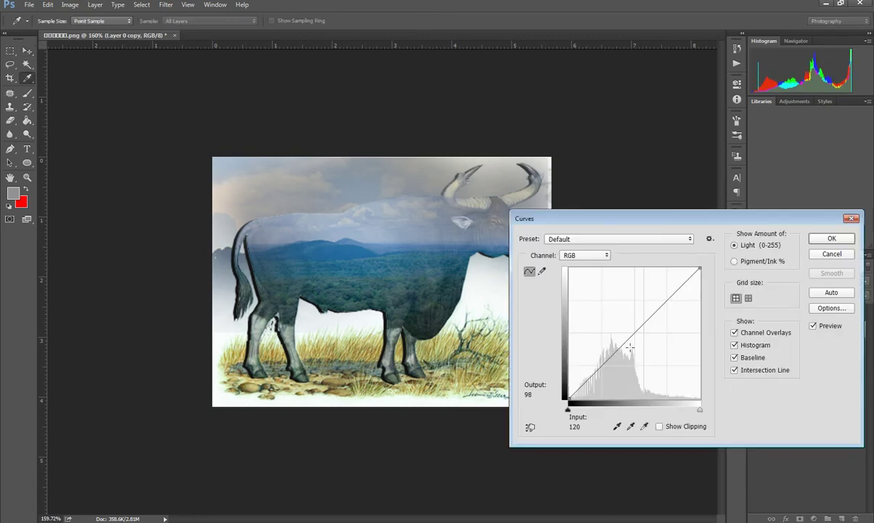
pyautogui.moveTo(622, 345); pyautogui.dragTo(625, 335)
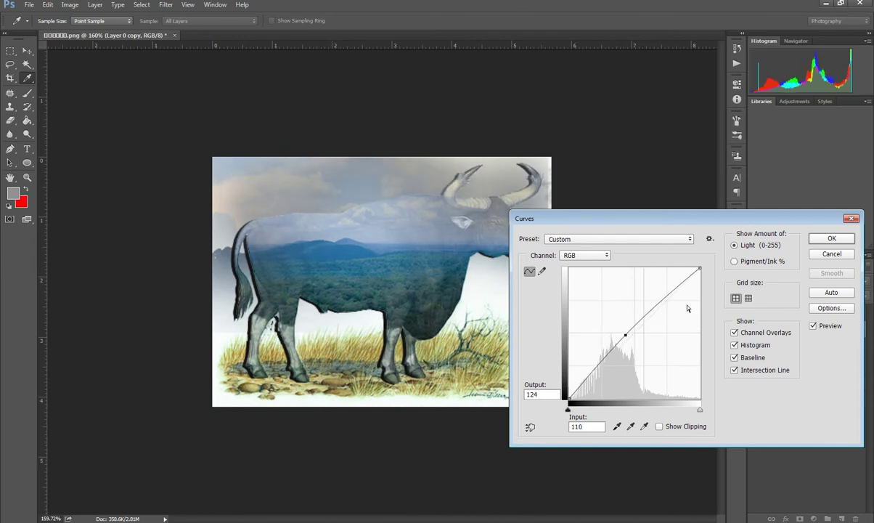
pyautogui.click(825, 239)
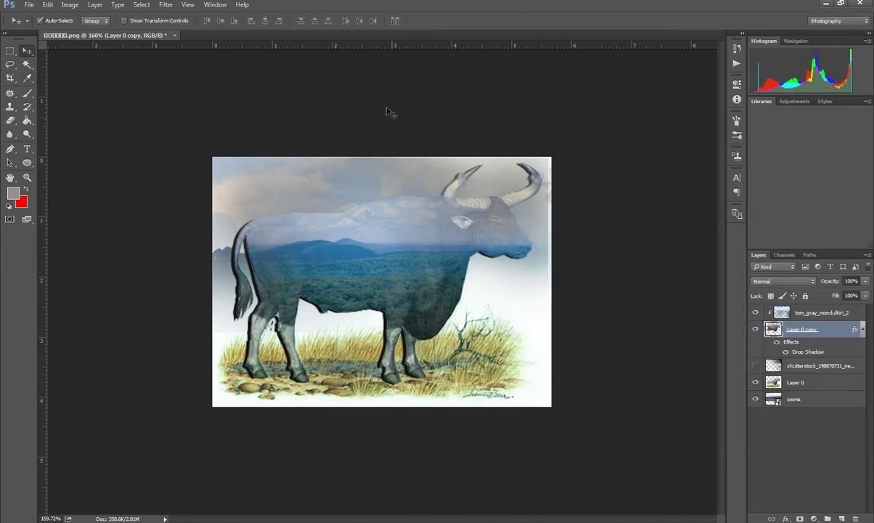
# Step: Grade the kouprey in Camera Raw: Temperature -7, Tint +12, Vibrance +53
pyautogui.click(165, 4)
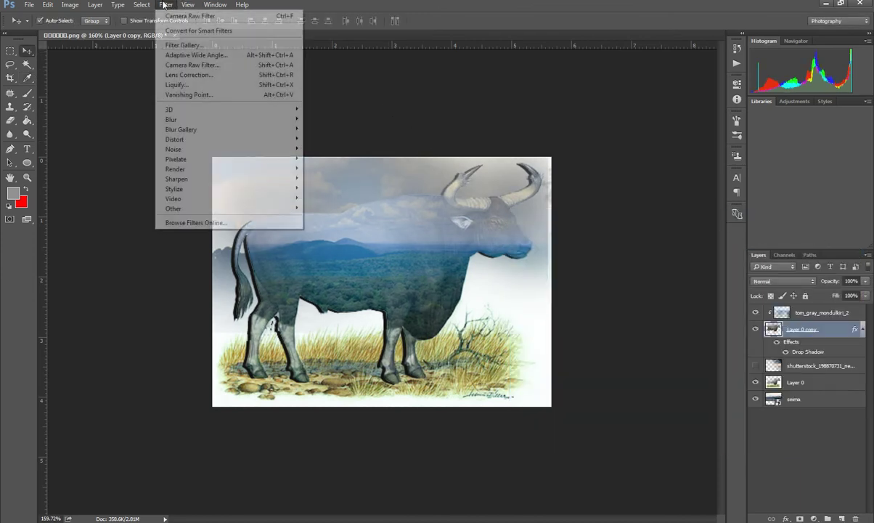
pyautogui.click(215, 66)
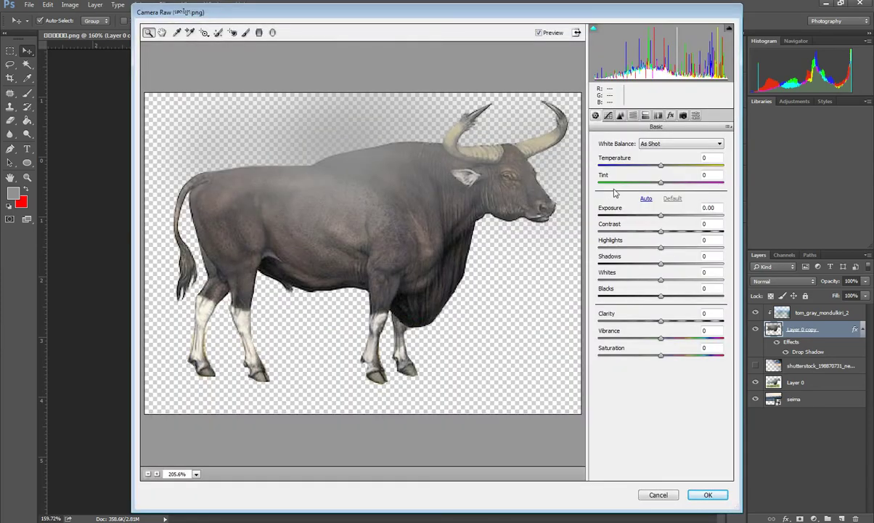
pyautogui.moveTo(661, 170); pyautogui.dragTo(667, 169)
pyautogui.moveTo(667, 169)
pyautogui.mouseDown()
pyautogui.moveTo(655, 167)
pyautogui.moveTo(668, 187)
pyautogui.mouseUp()
pyautogui.moveTo(661, 338); pyautogui.dragTo(695, 341)
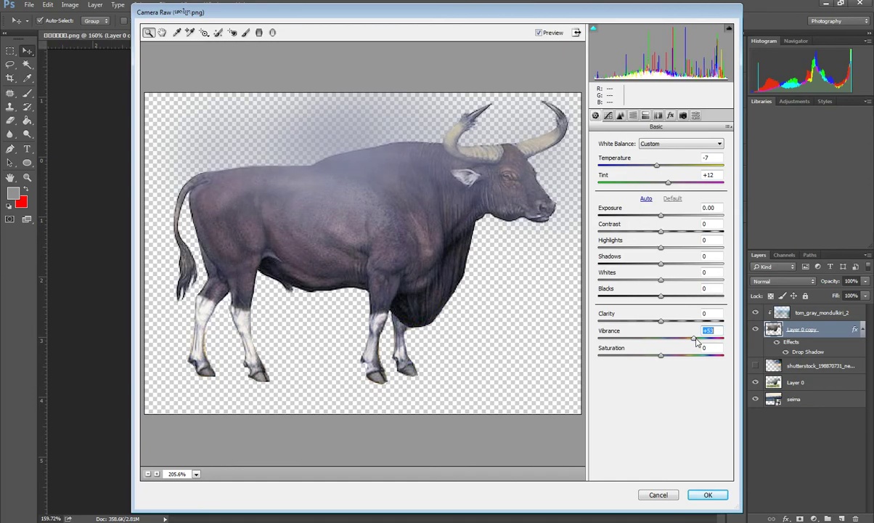
pyautogui.click(708, 495)
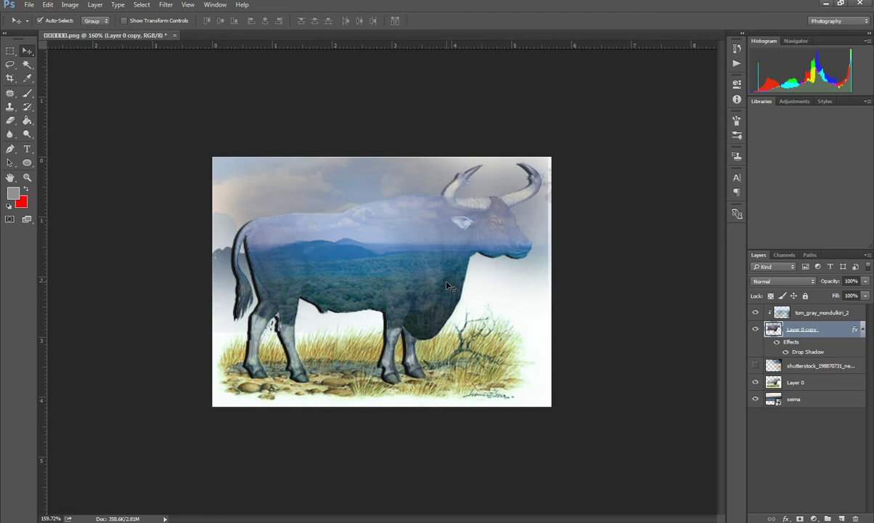
pyautogui.click(166, 4)
# Step: Stamp all visible layers into a new Layer 1 with Ctrl+Alt+Shift+E
pyautogui.click(789, 314)
pyautogui.click(828, 319)
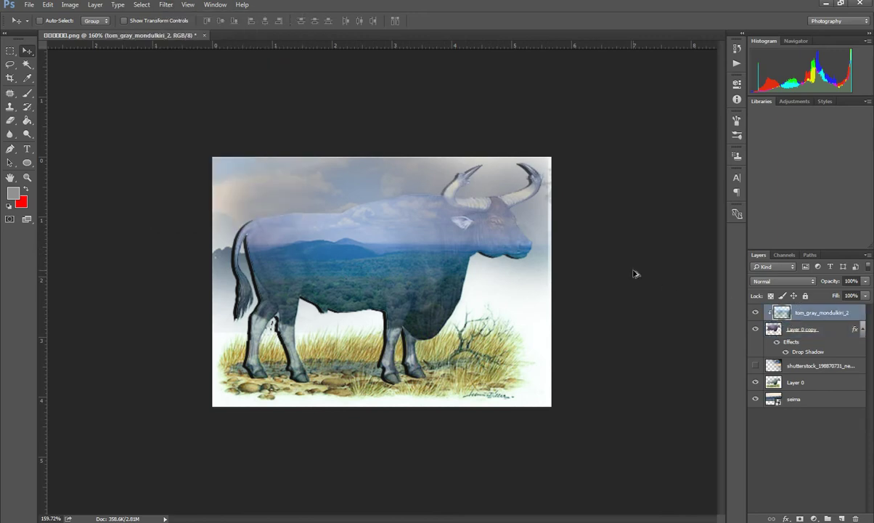
pyautogui.hotkey('ctrl', 'shift', 'alt', 'e')
# Step: Apply Auto Contrast to Layer 1
pyautogui.click(69, 5)
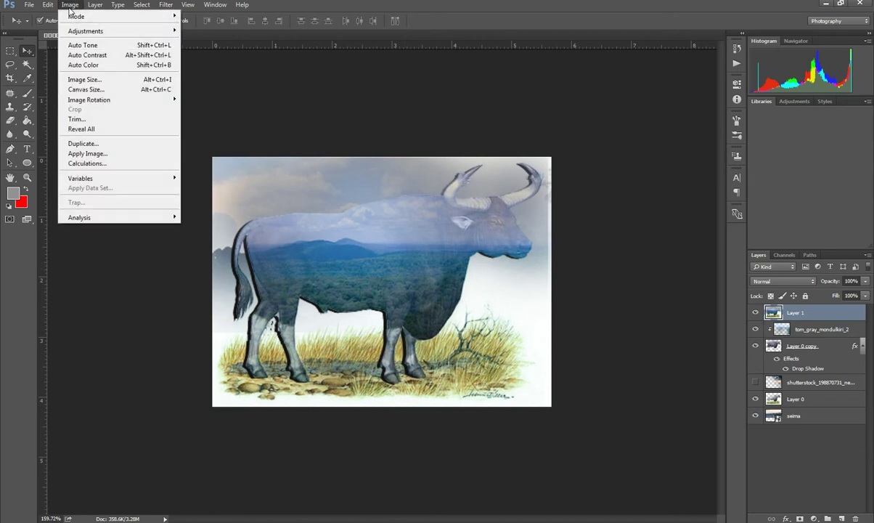
pyautogui.click(75, 6)
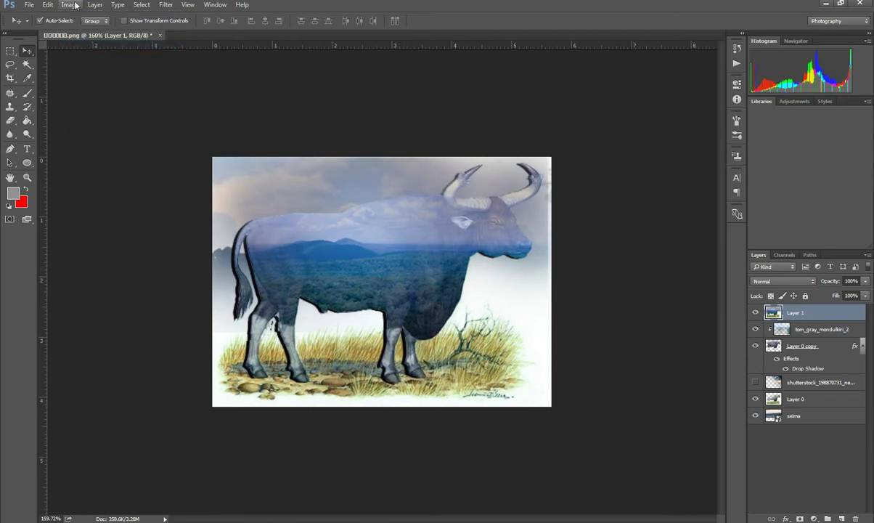
pyautogui.click(75, 5)
pyautogui.click(93, 61)
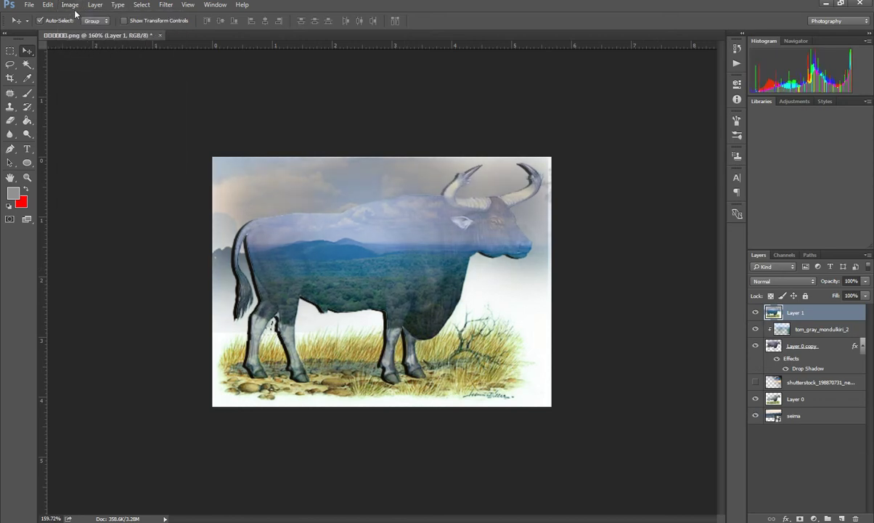
pyautogui.click(75, 6)
pyautogui.click(73, 64)
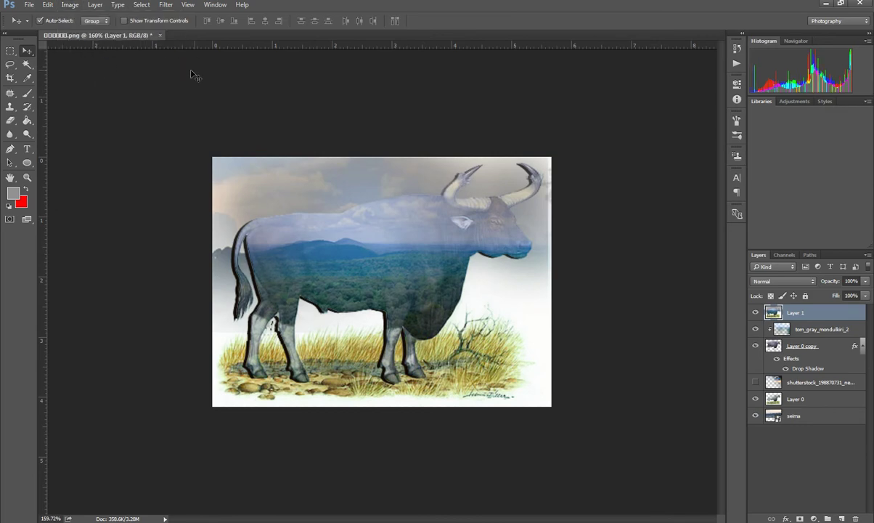
pyautogui.click(166, 5)
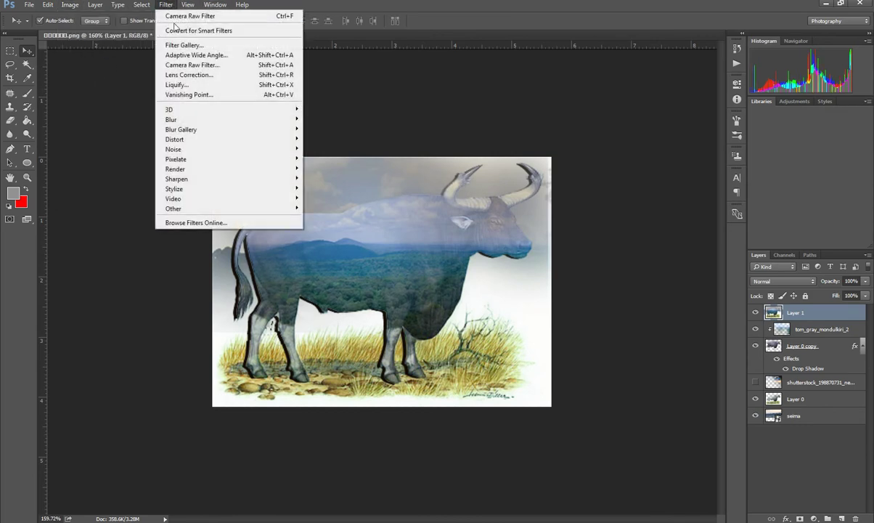
pyautogui.click(204, 76)
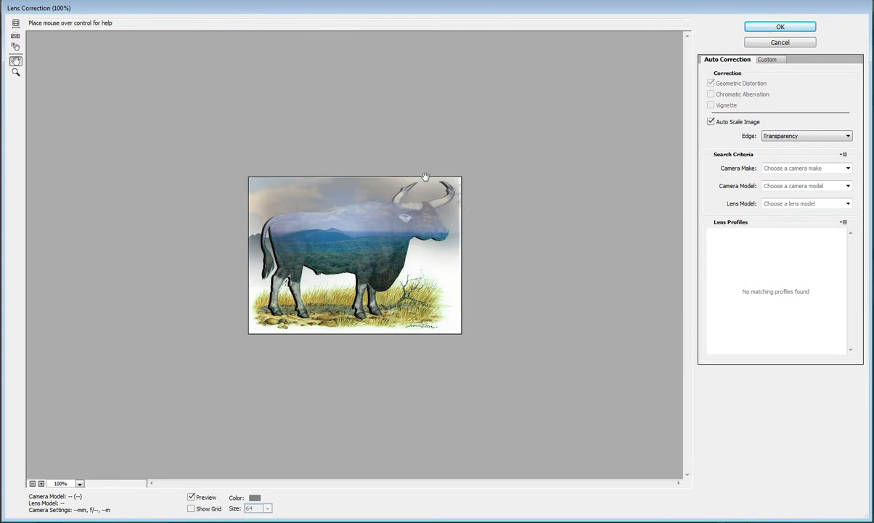
pyautogui.click(780, 42)
pyautogui.click(166, 5)
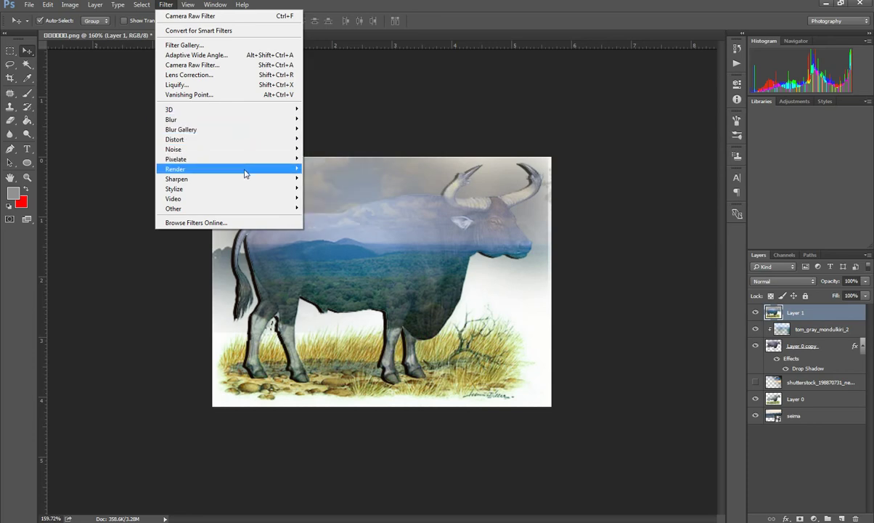
pyautogui.moveTo(174, 168)
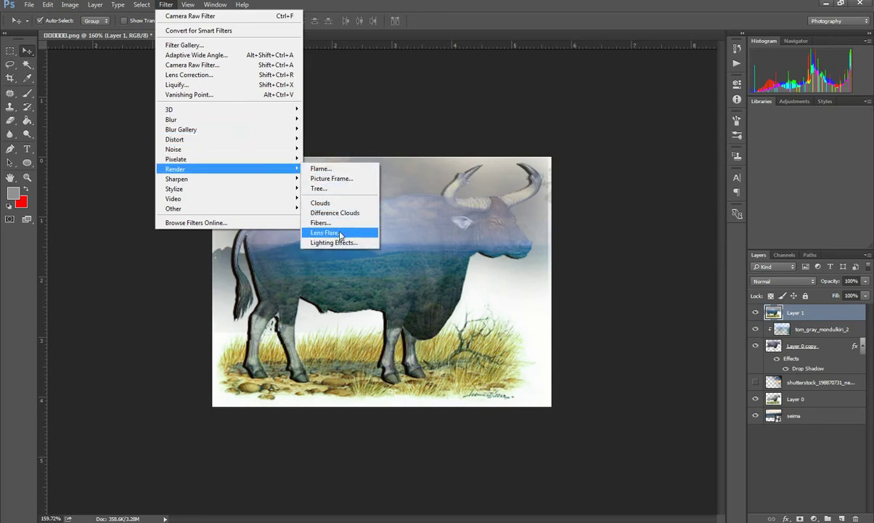
# Step: Start a Lens Flare, compare flare types and position its centre at the upper right near the horns
pyautogui.click(325, 232)
pyautogui.click(380, 167)
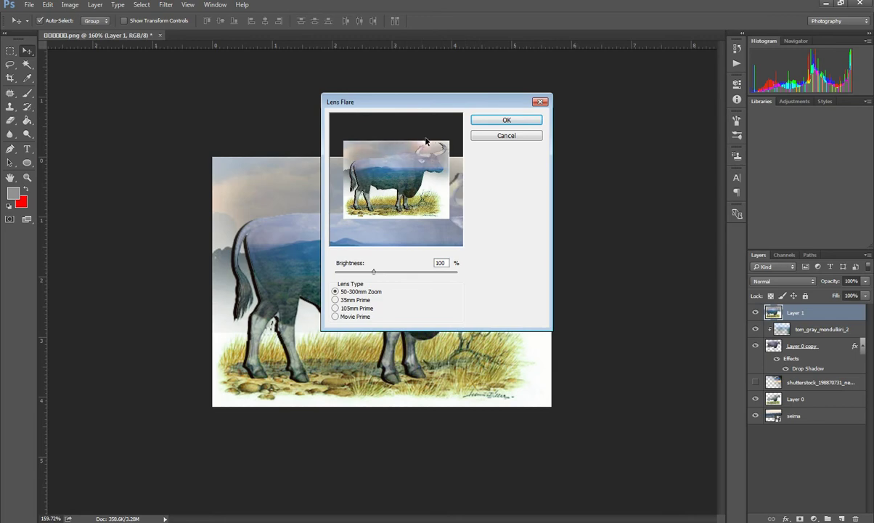
pyautogui.click(342, 307)
pyautogui.click(343, 316)
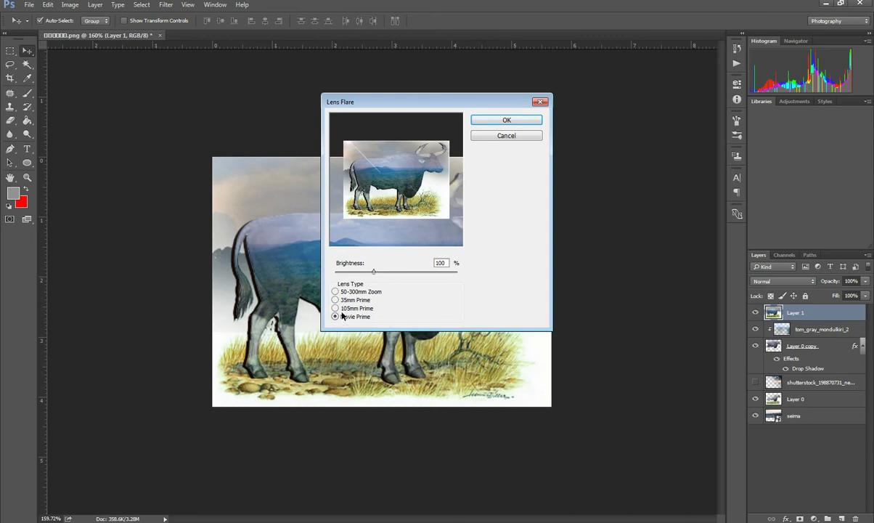
pyautogui.click(339, 317)
pyautogui.click(339, 309)
pyautogui.moveTo(356, 158); pyautogui.dragTo(442, 216)
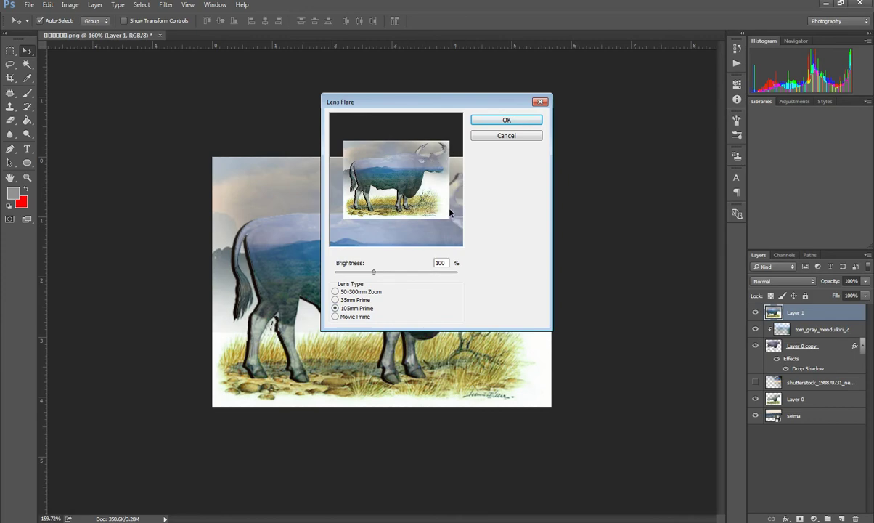
pyautogui.moveTo(449, 212); pyautogui.dragTo(450, 185)
# Step: Settle on the 105mm Prime flare, raise its brightness slightly, and apply it
pyautogui.click(348, 299)
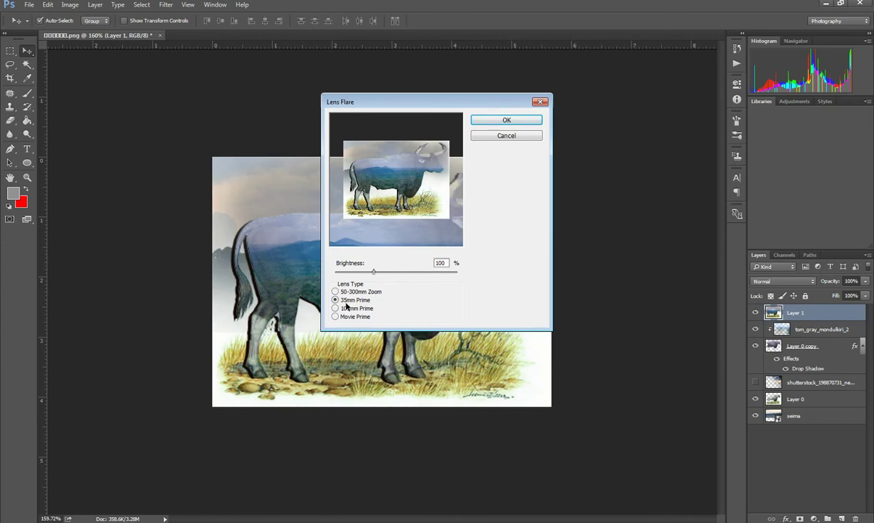
pyautogui.click(343, 293)
pyautogui.click(346, 319)
pyautogui.click(341, 293)
pyautogui.click(336, 309)
pyautogui.moveTo(373, 271); pyautogui.dragTo(377, 273)
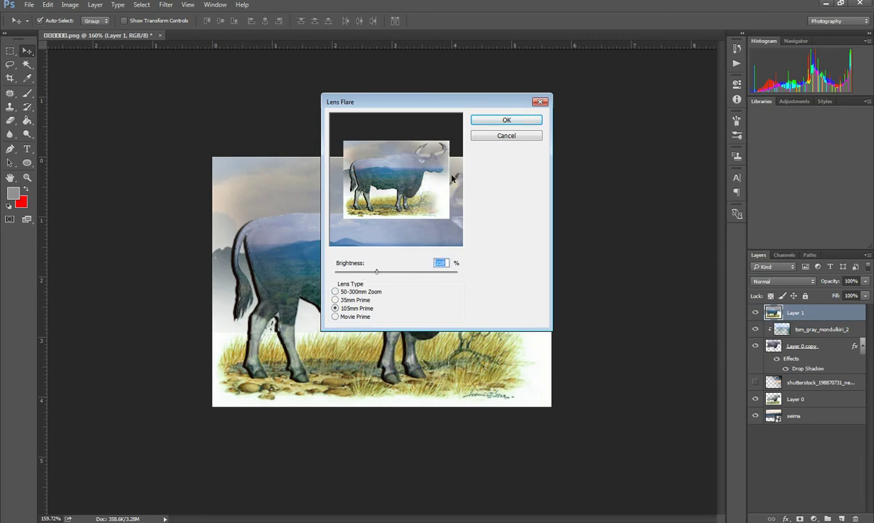
pyautogui.click(497, 121)
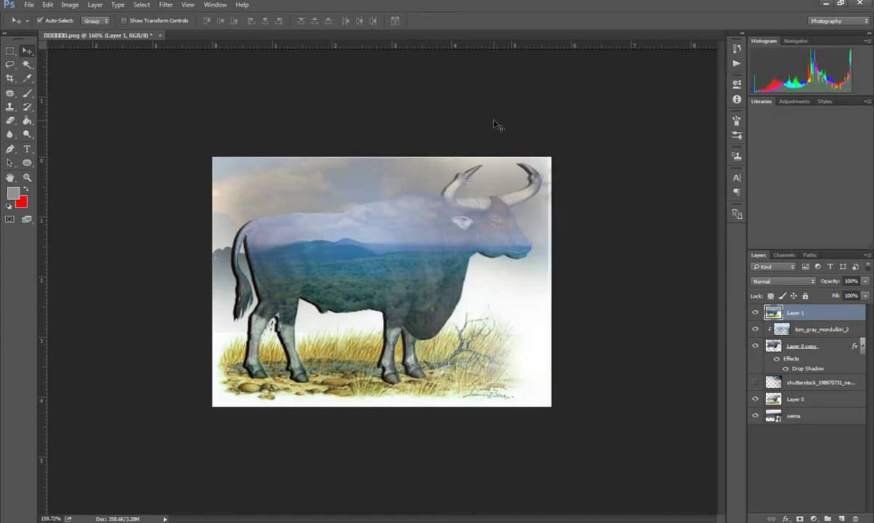
# Step: Grade Layer 1 in Camera Raw: Temperature -13, Exposure +0.10, Contrast +22, Vibrance +11
pyautogui.moveTo(477, 159); pyautogui.dragTo(453, 150)
pyautogui.click(165, 5)
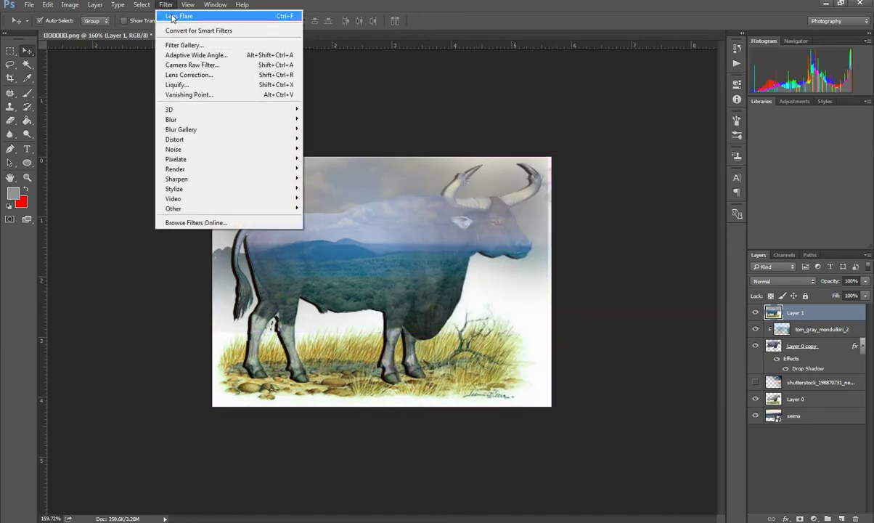
pyautogui.click(228, 66)
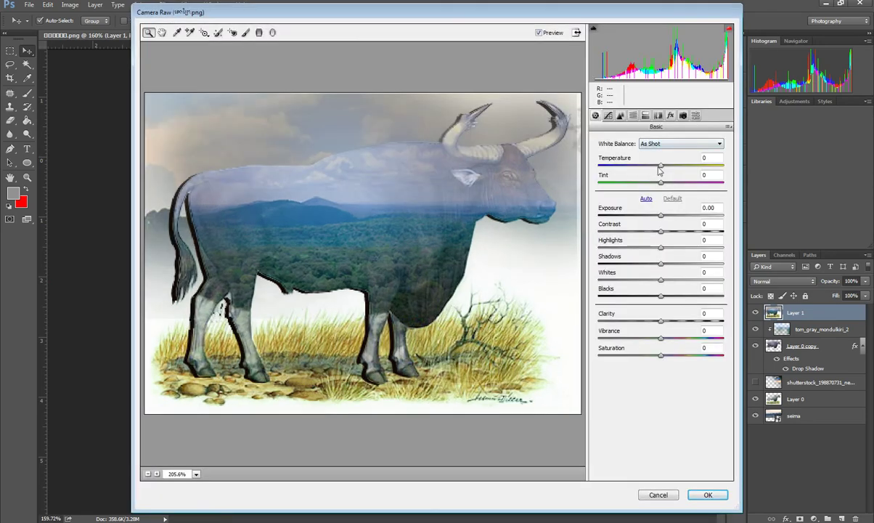
pyautogui.moveTo(659, 165)
pyautogui.mouseDown()
pyautogui.moveTo(671, 166)
pyautogui.moveTo(651, 168)
pyautogui.mouseUp()
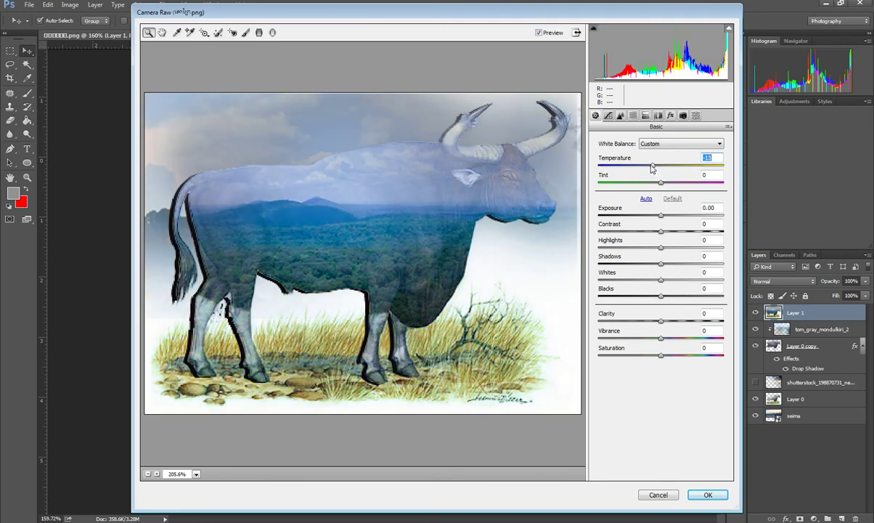
pyautogui.moveTo(659, 216)
pyautogui.mouseDown()
pyautogui.moveTo(659, 228)
pyautogui.moveTo(676, 239)
pyautogui.mouseUp()
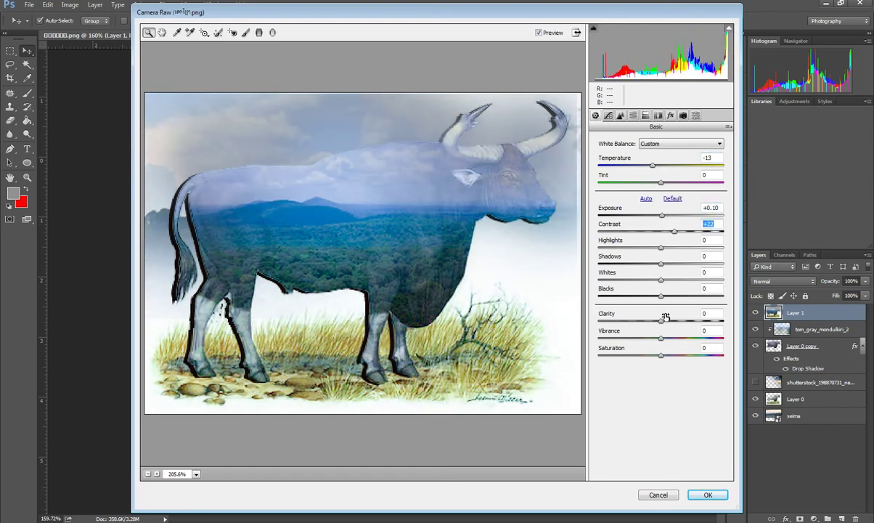
pyautogui.moveTo(663, 320)
pyautogui.mouseDown()
pyautogui.moveTo(675, 322)
pyautogui.moveTo(659, 319)
pyautogui.mouseUp()
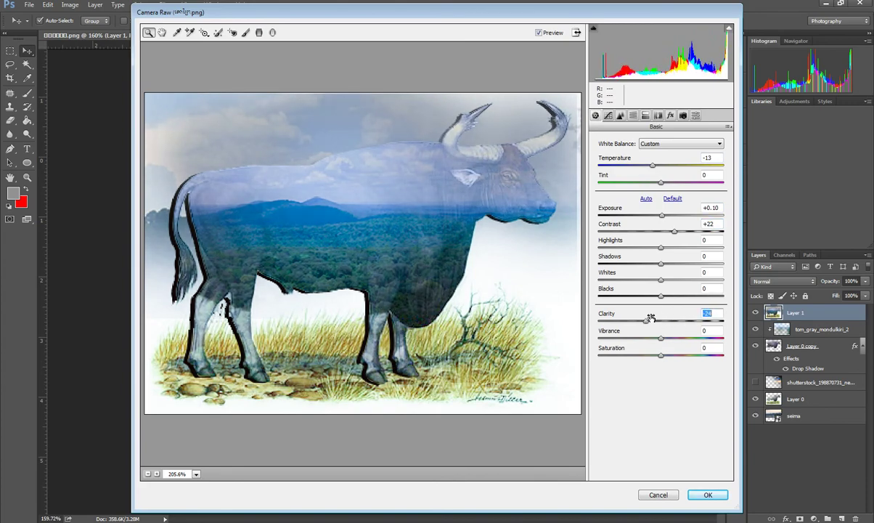
pyautogui.moveTo(661, 337); pyautogui.dragTo(662, 358)
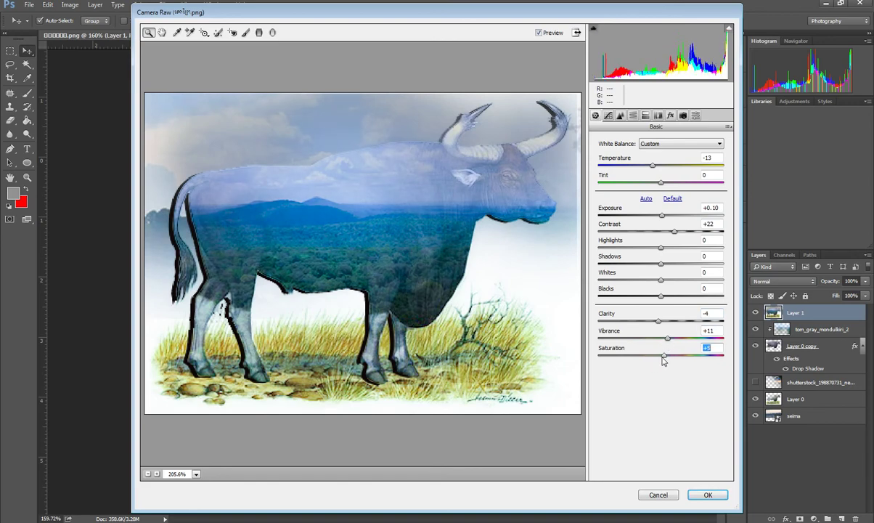
pyautogui.click(706, 494)
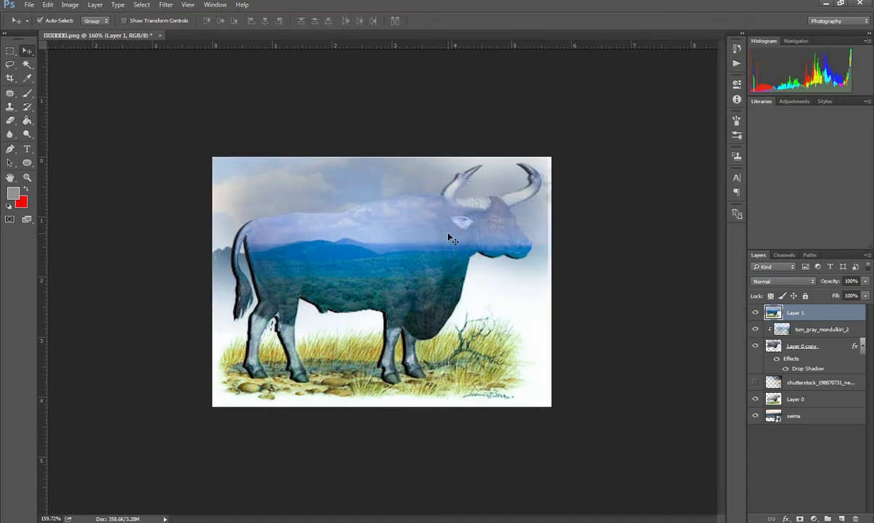
# Step: Crop outward to extend the canvas to the left
pyautogui.click(10, 77)
pyautogui.moveTo(209, 278)
pyautogui.mouseDown()
pyautogui.moveTo(55, 267)
pyautogui.moveTo(72, 228)
pyautogui.mouseUp()
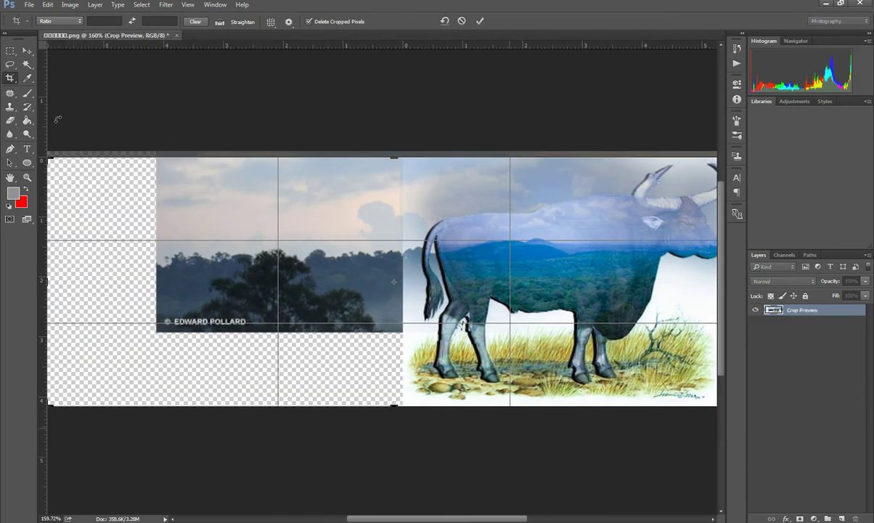
pyautogui.click(27, 49)
pyautogui.click(401, 196)
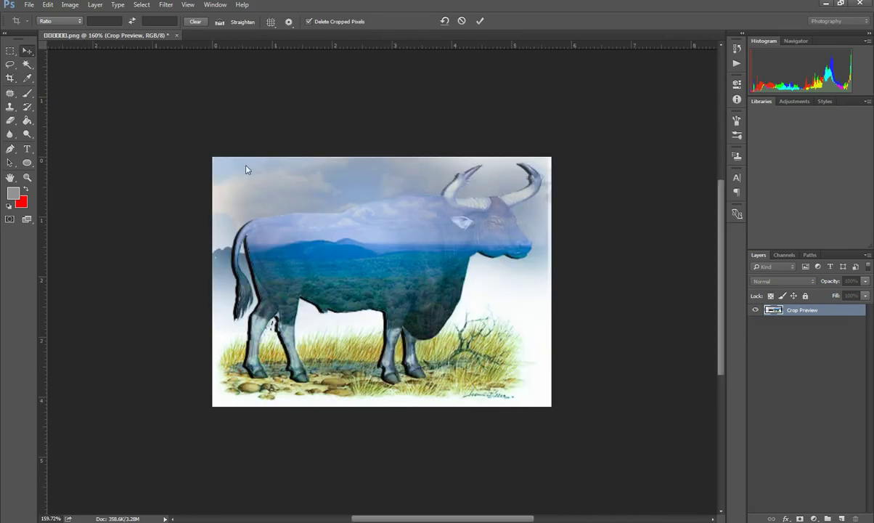
# Step: Drag the original kouprey PNG in from Explorer and place it on the left side
pyautogui.hotkey('alt', 'Tab')
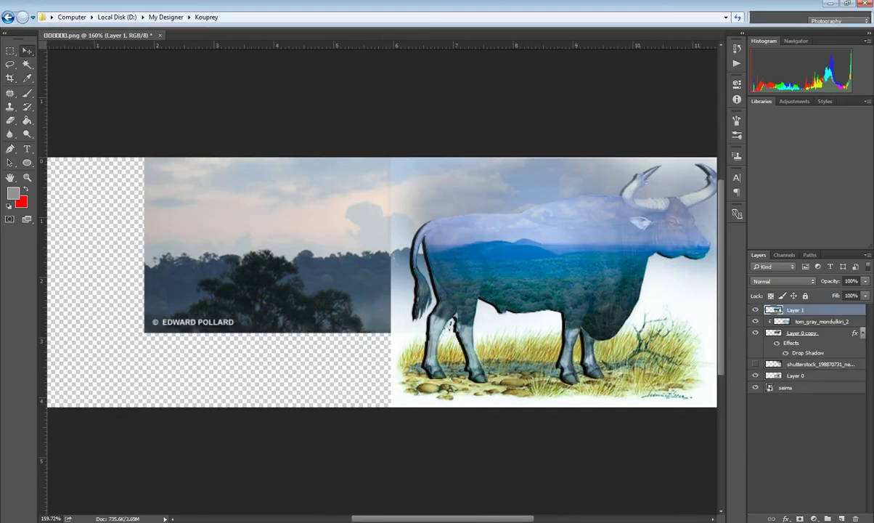
pyautogui.moveTo(339, 76)
pyautogui.mouseDown()
pyautogui.moveTo(313, 135)
pyautogui.moveTo(270, 357)
pyautogui.mouseUp()
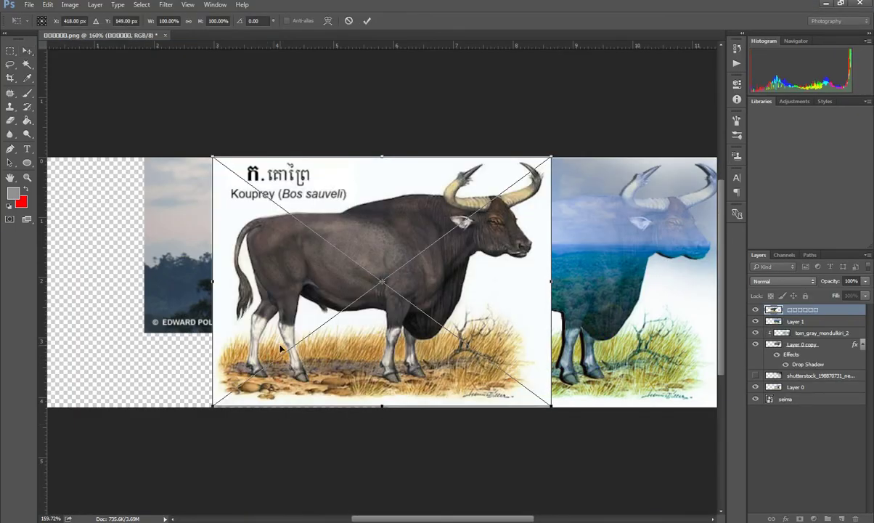
pyautogui.moveTo(312, 321); pyautogui.dragTo(215, 316)
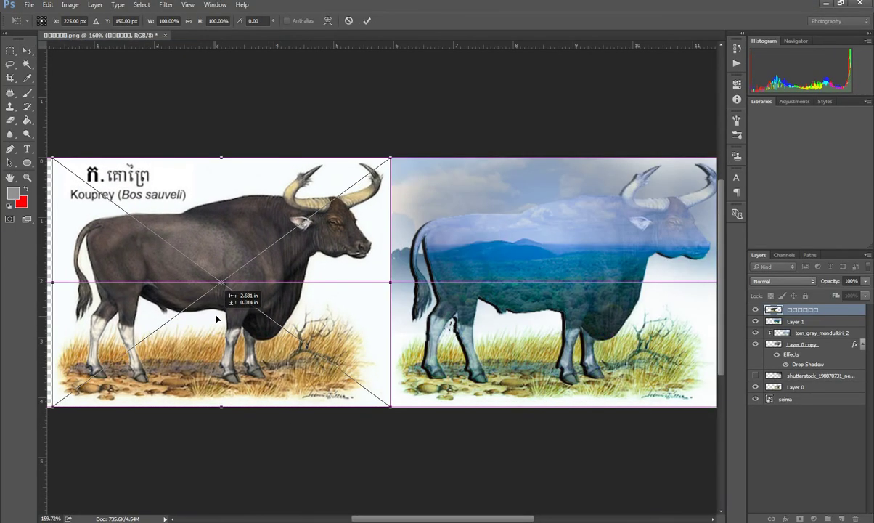
pyautogui.press('Return')
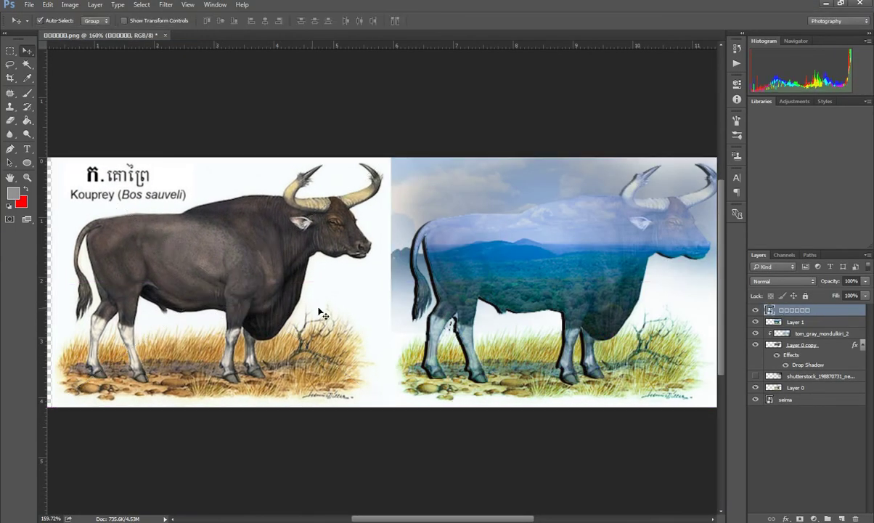
pyautogui.scroll(-3, 377, 293)
pyautogui.scroll(-1, 378, 292)
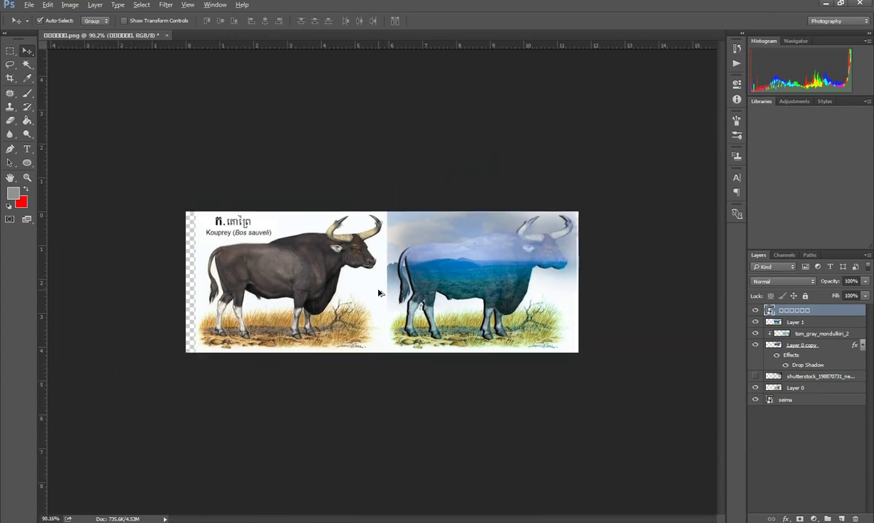
pyautogui.scroll(3, 379, 286)
pyautogui.scroll(3, 384, 299)
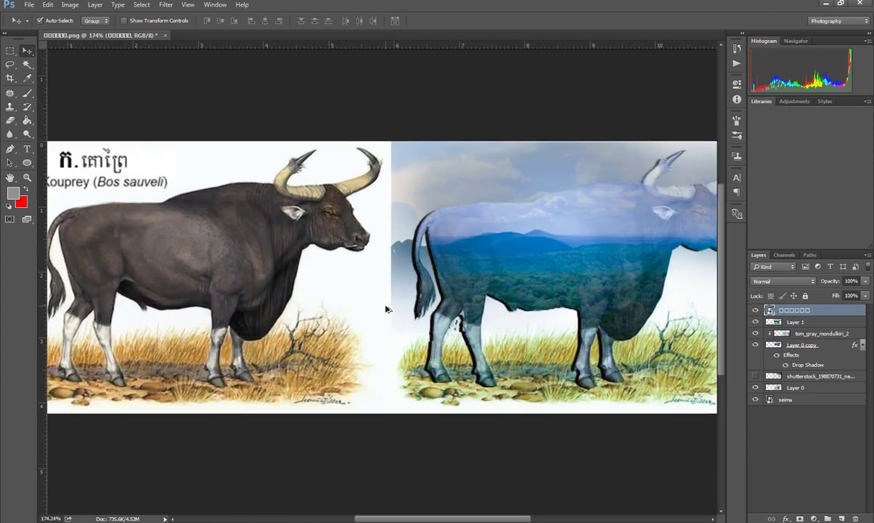
pyautogui.scroll(-3, 405, 288)
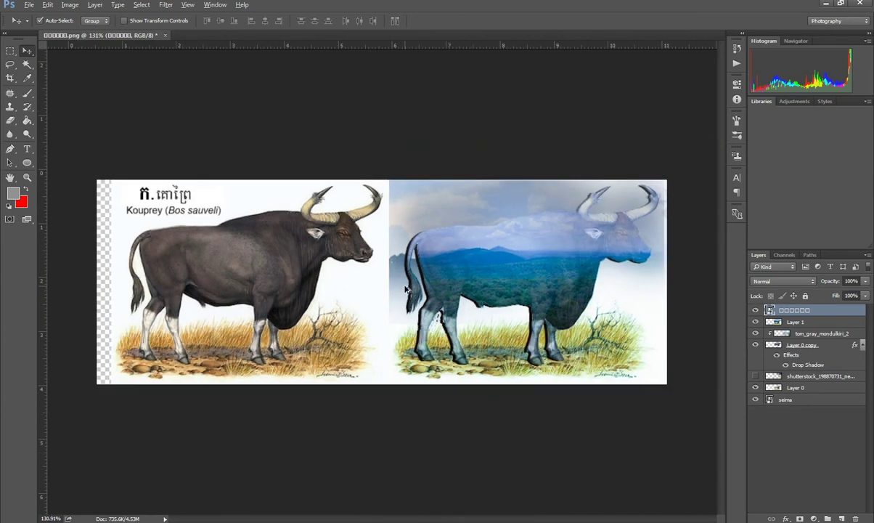
pyautogui.moveTo(281, 288); pyautogui.dragTo(296, 288)
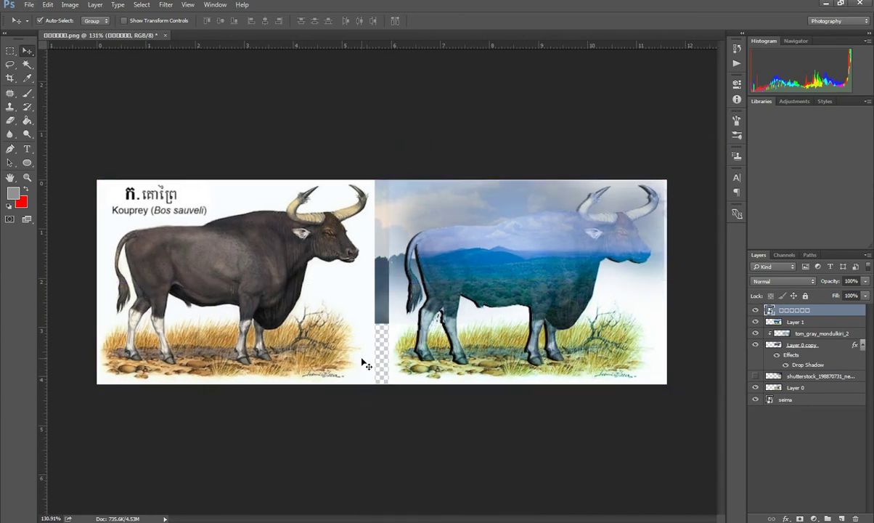
# Step: Copy the Khmer word គោព្រៃ from Sticky Notes and paste it as text above the double-exposure kouprey
pyautogui.click(427, 518)
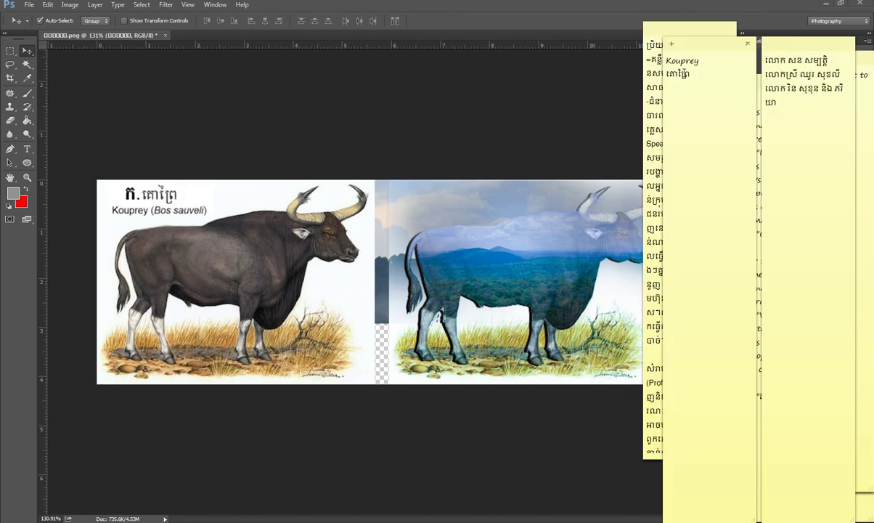
pyautogui.moveTo(697, 74); pyautogui.dragTo(620, 70)
pyautogui.click(443, 182)
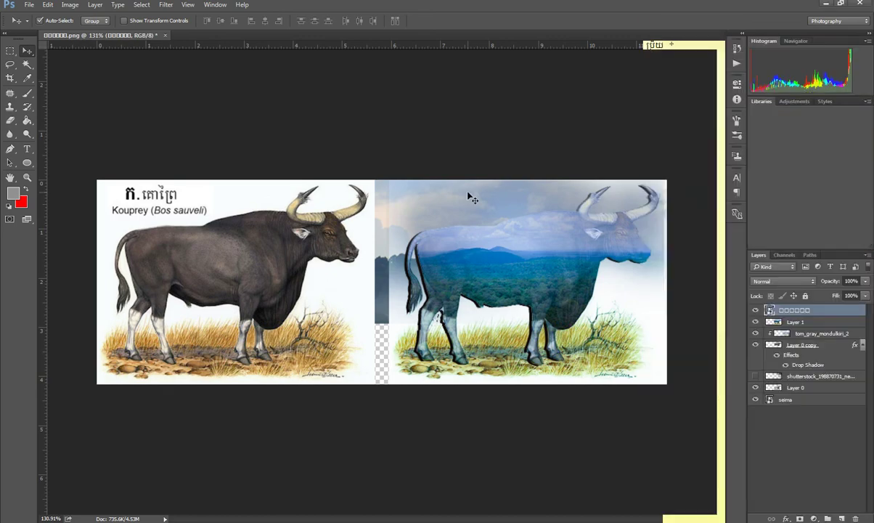
pyautogui.click(29, 153)
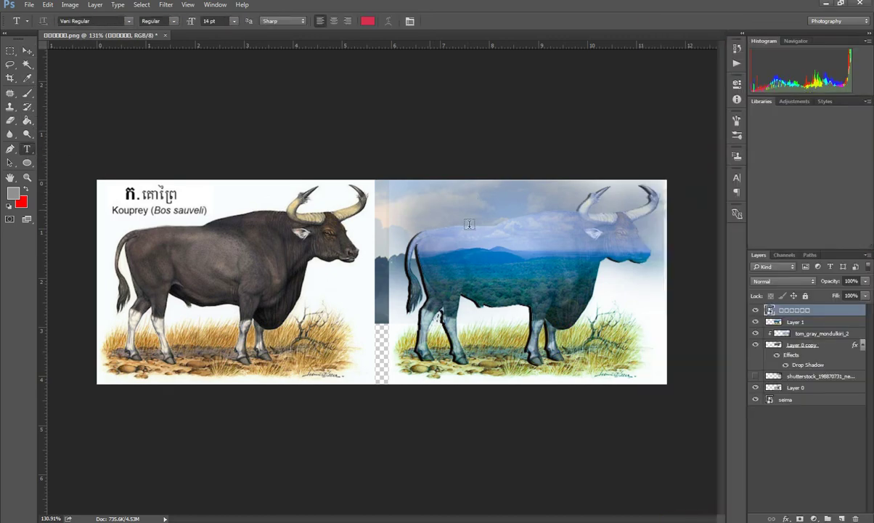
pyautogui.click(429, 211)
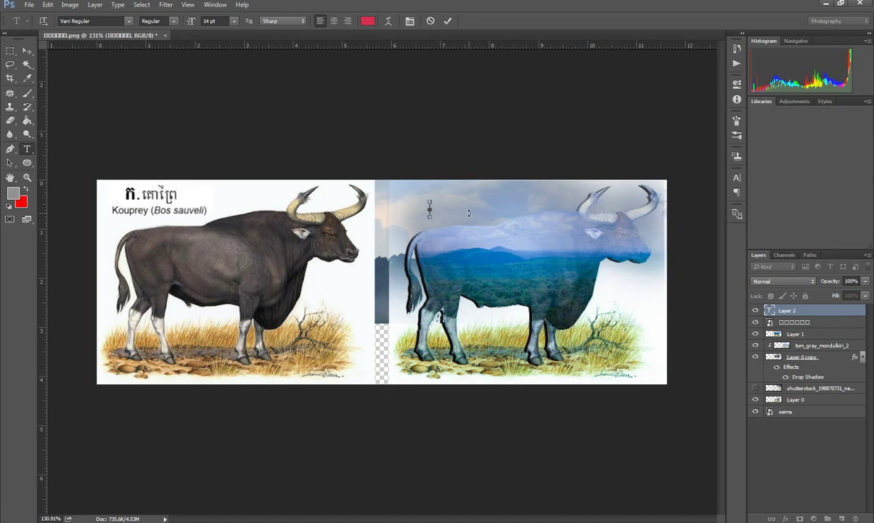
pyautogui.hotkey('ctrl', 'v')
# Step: Set the Khmer title in the AKbalthom Phnom Sampow font and commit it
pyautogui.moveTo(467, 207); pyautogui.dragTo(326, 192)
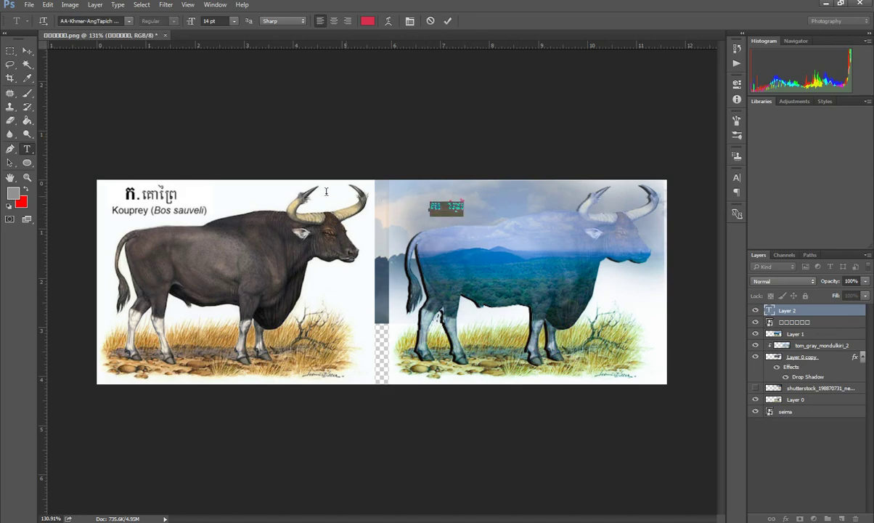
pyautogui.click(130, 21)
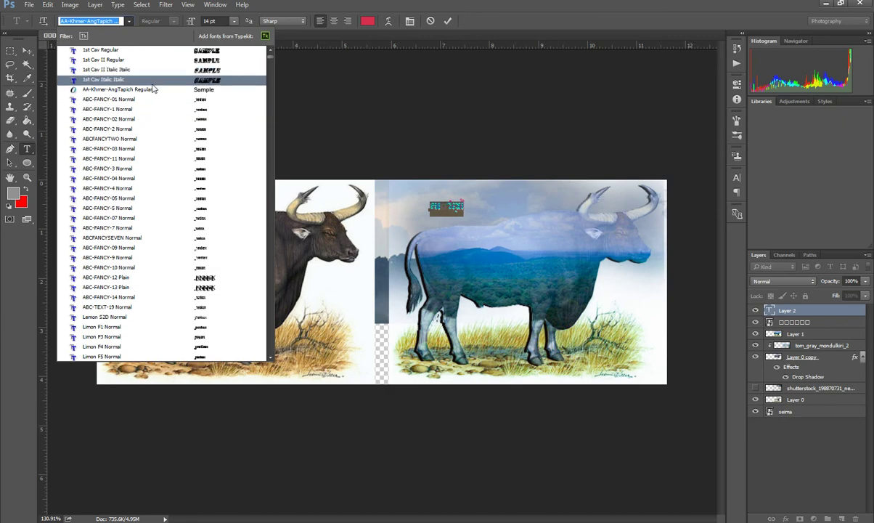
pyautogui.moveTo(269, 61); pyautogui.dragTo(269, 85)
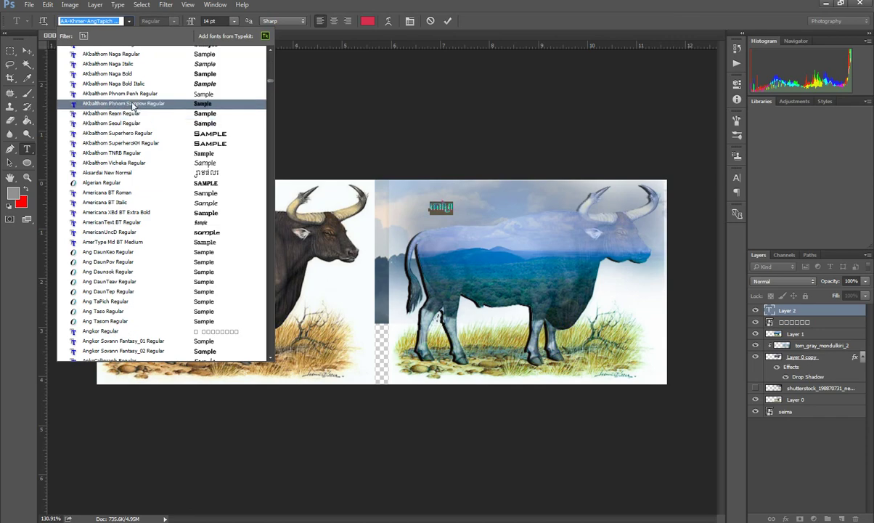
pyautogui.click(132, 106)
pyautogui.click(27, 50)
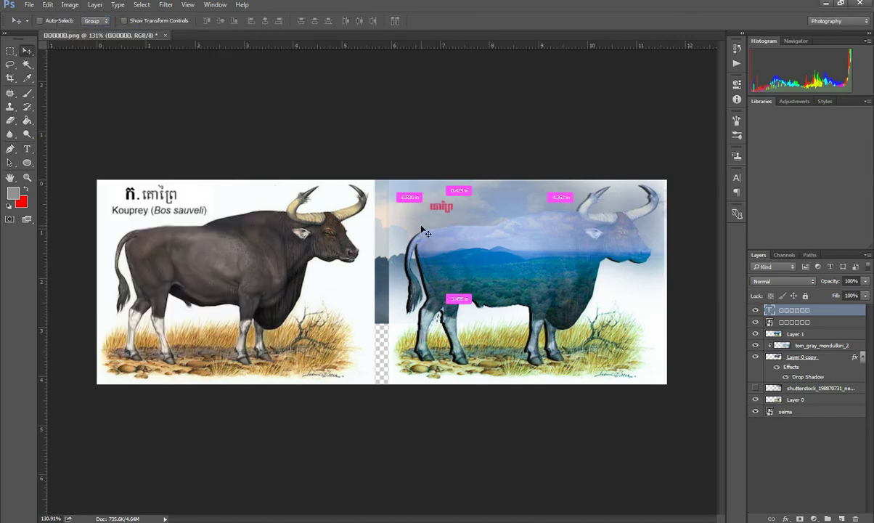
# Step: Scale the Khmer title up to about triple size with Free Transform
pyautogui.hotkey('ctrl', 't')
pyautogui.moveTo(453, 213)
pyautogui.mouseDown()
pyautogui.moveTo(467, 219)
pyautogui.moveTo(464, 200)
pyautogui.moveTo(479, 218)
pyautogui.moveTo(439, 204)
pyautogui.mouseUp()
pyautogui.press('Return')
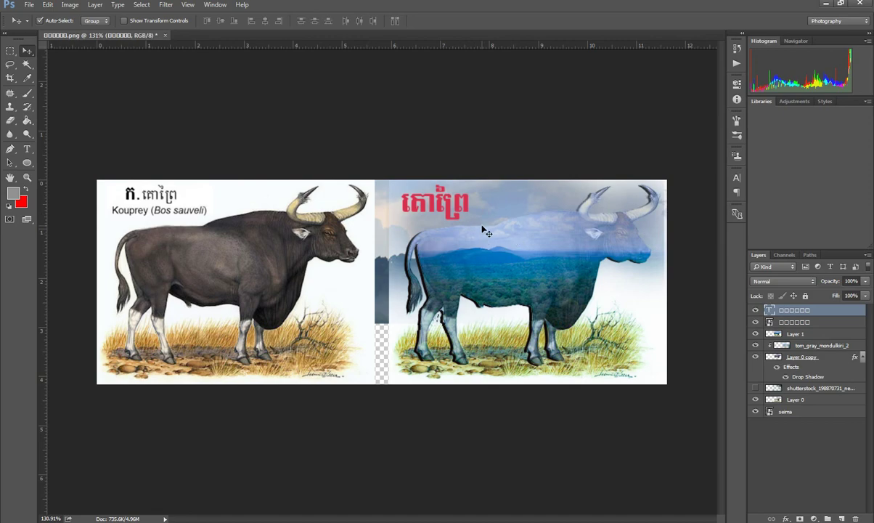
# Step: Add a new layer beneath seima and fill it grey to cover the gap
pyautogui.click(786, 411)
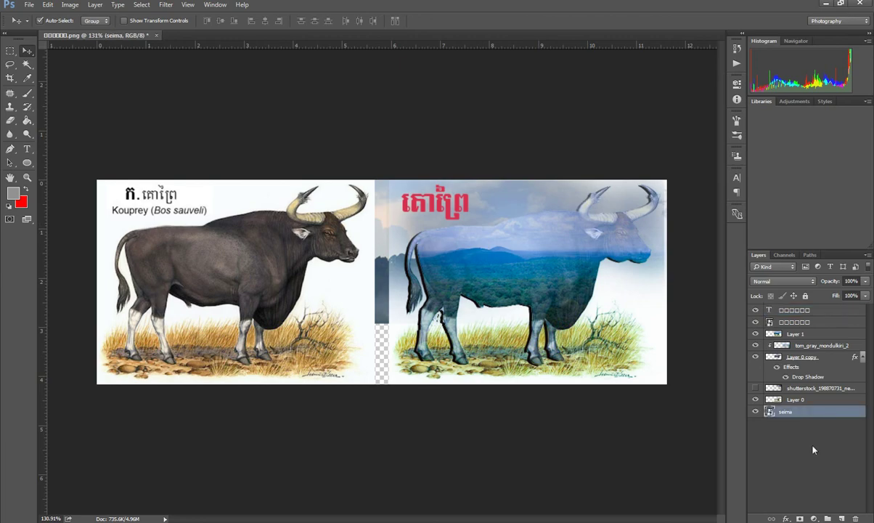
pyautogui.hotkey('ctrl', 'shift', 'alt', 'n')
pyautogui.moveTo(791, 412); pyautogui.dragTo(793, 432)
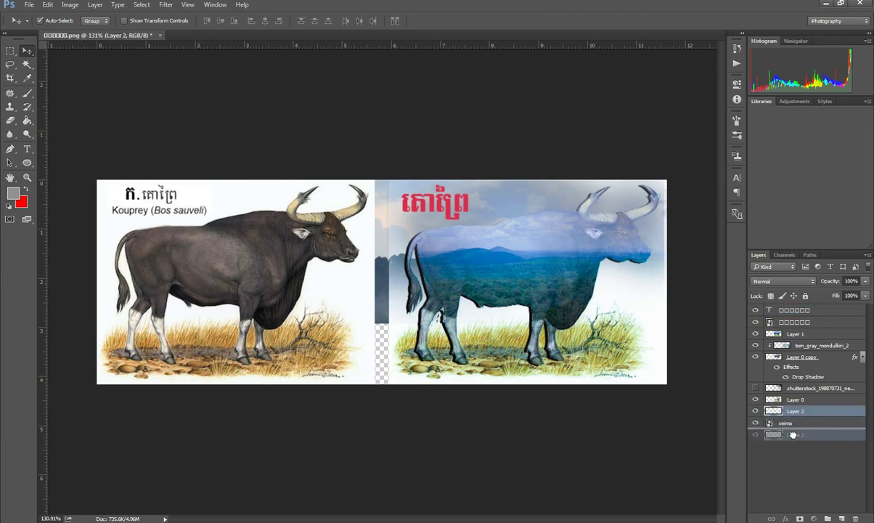
pyautogui.hotkey('alt', 'BackSpace')
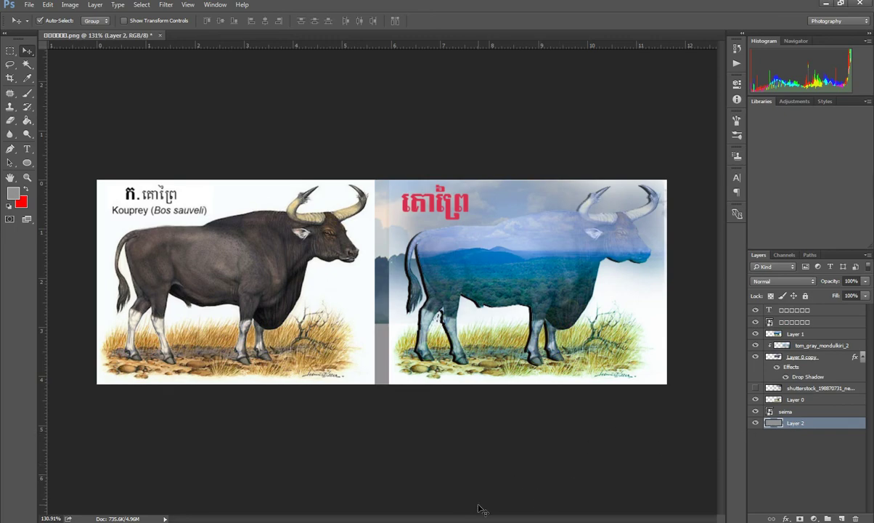
# Step: Back in Sticky Notes, type 'thank you' on an empty line
pyautogui.hotkey('alt', 'Tab')
pyautogui.click(704, 146)
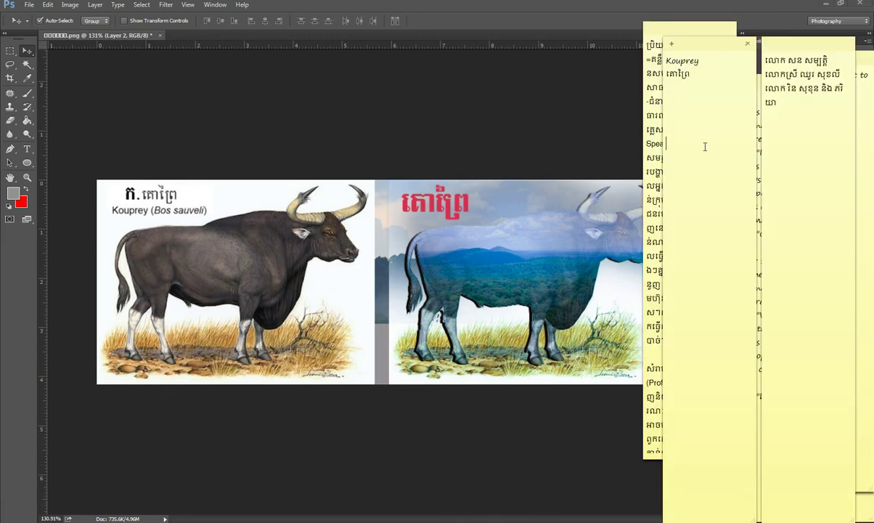
pyautogui.write('thank you')
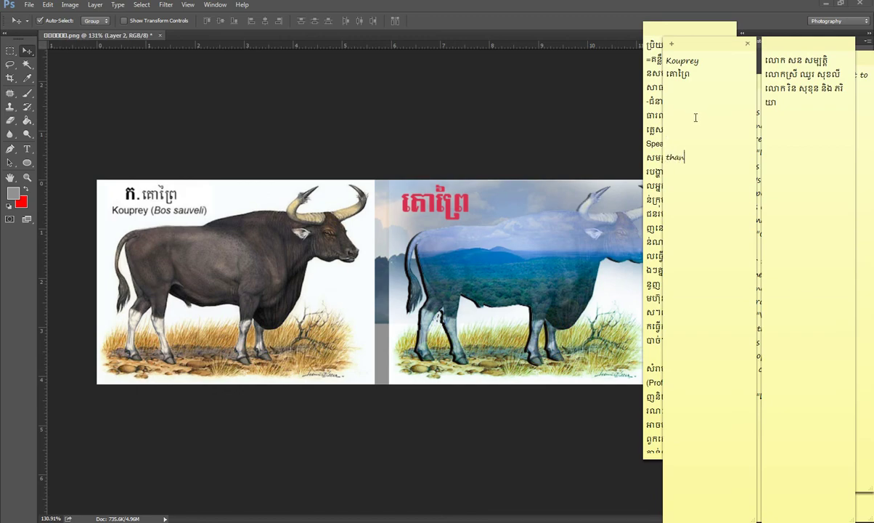